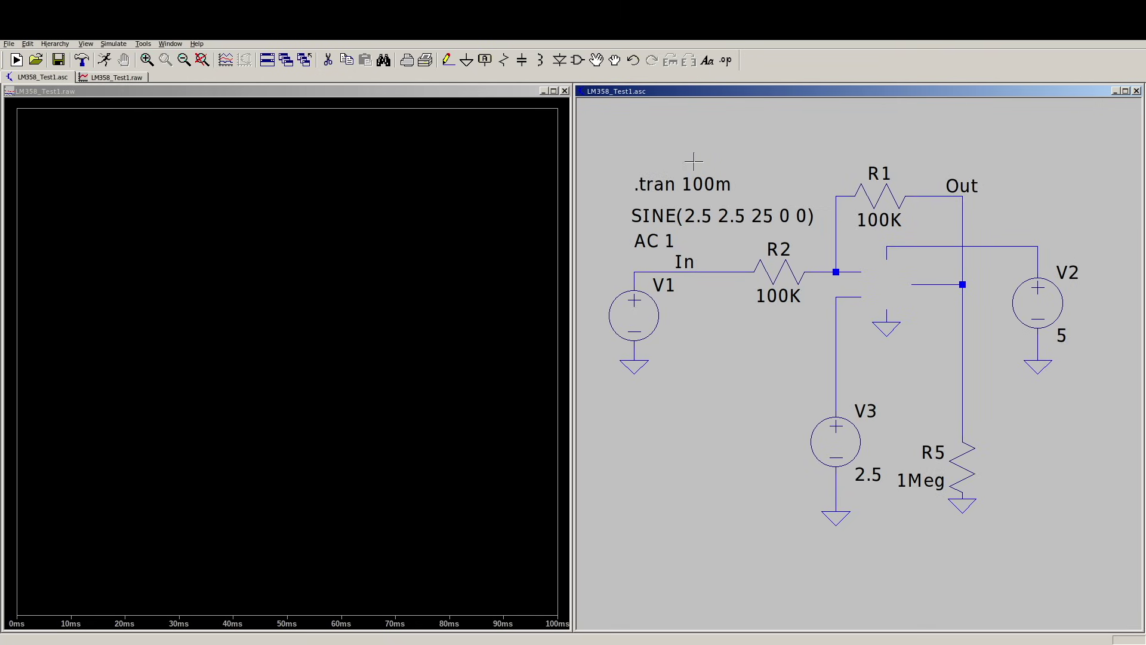
# Bring up the component symbol picker to add the op-amp in the gap
pyautogui.click(579, 60)
# Select the UniversalOpamp2 symbol from the OpAmps library folder
pyautogui.click(737, 379)
pyautogui.doubleClick(743, 380)
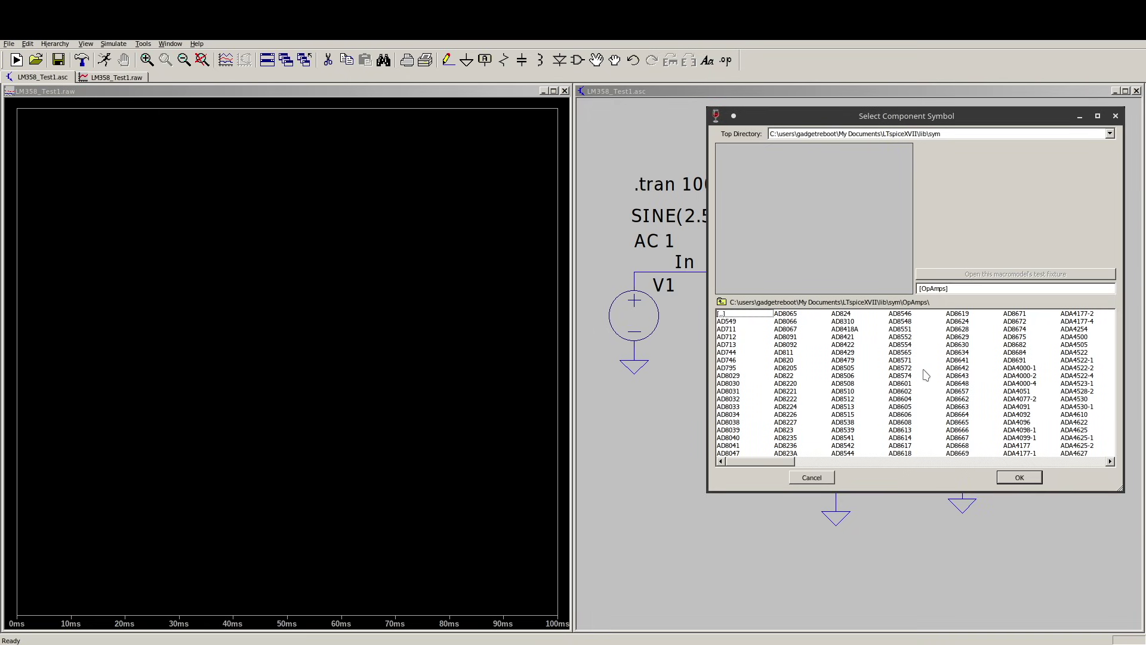
pyautogui.scroll(-3, 937, 388)
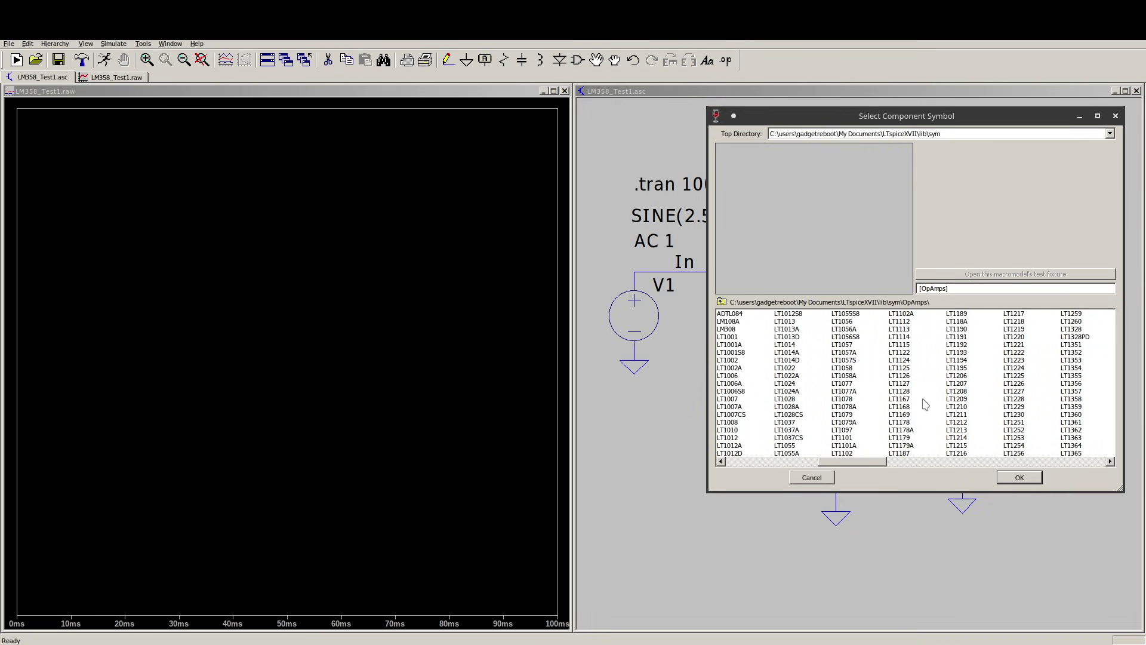
pyautogui.moveTo(862, 463); pyautogui.dragTo(1082, 463)
pyautogui.click(1029, 416)
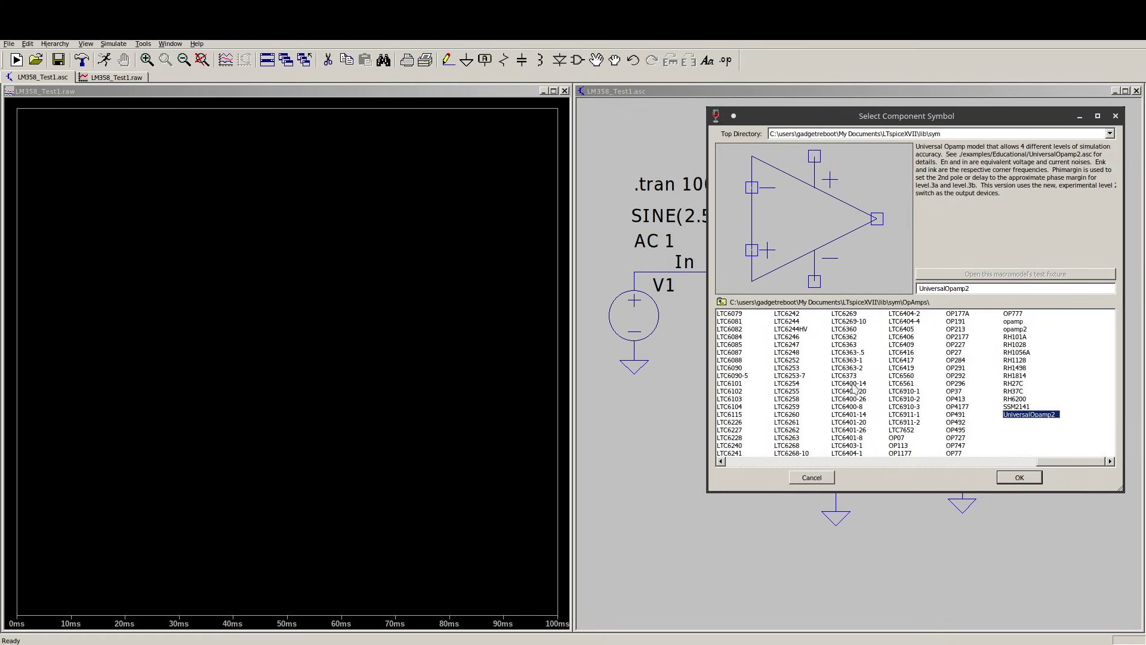
# Place UniversalOpamp2 as U1, run the transient simulation and plot V(in) and V(out)
pyautogui.press('Return')
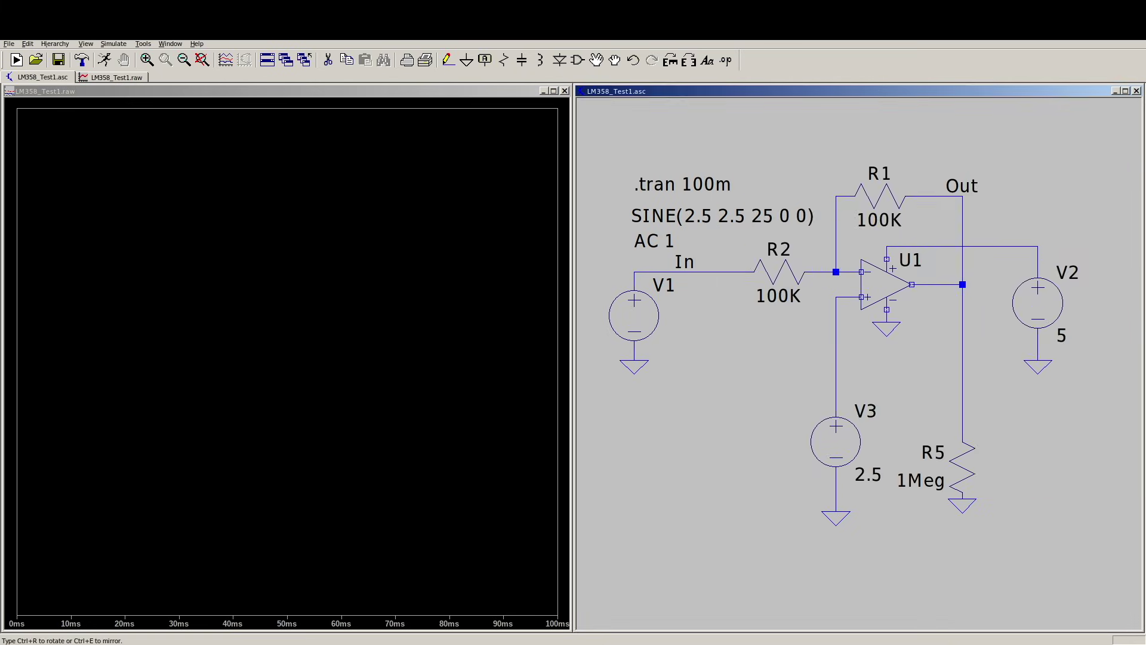
pyautogui.press('Escape')
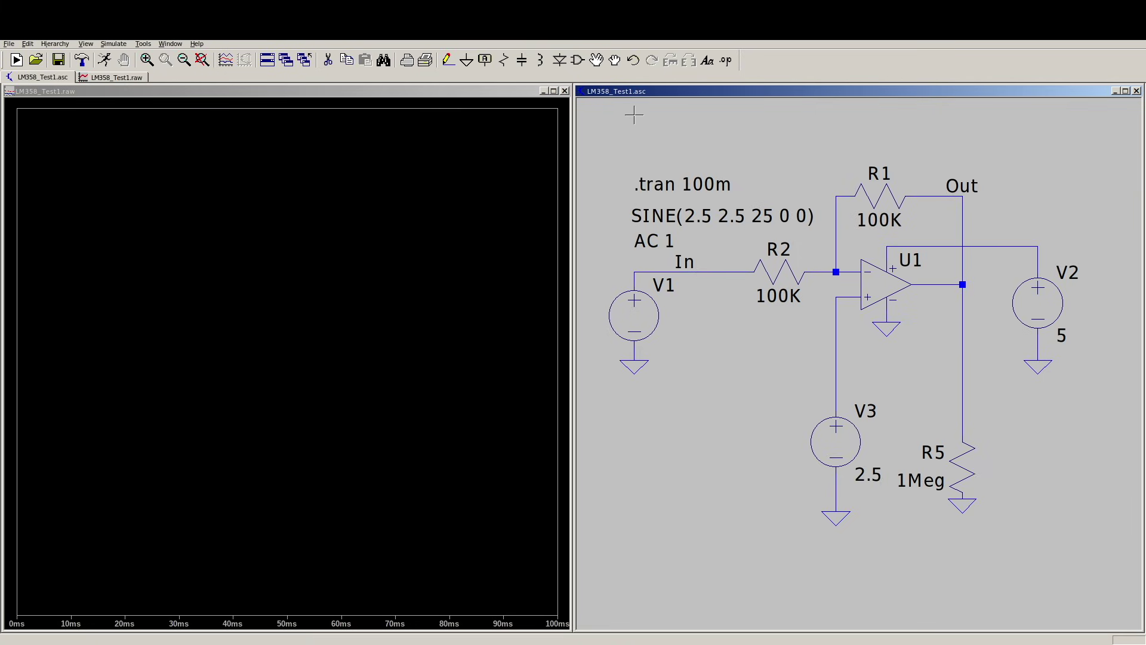
pyautogui.click(105, 60)
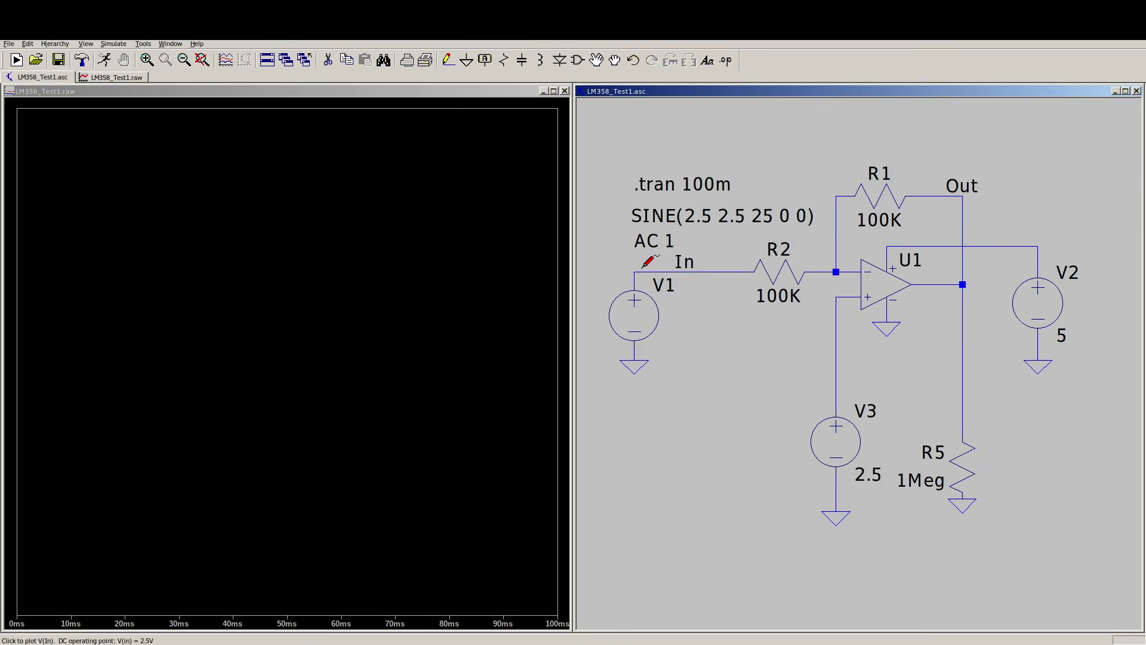
pyautogui.click(647, 264)
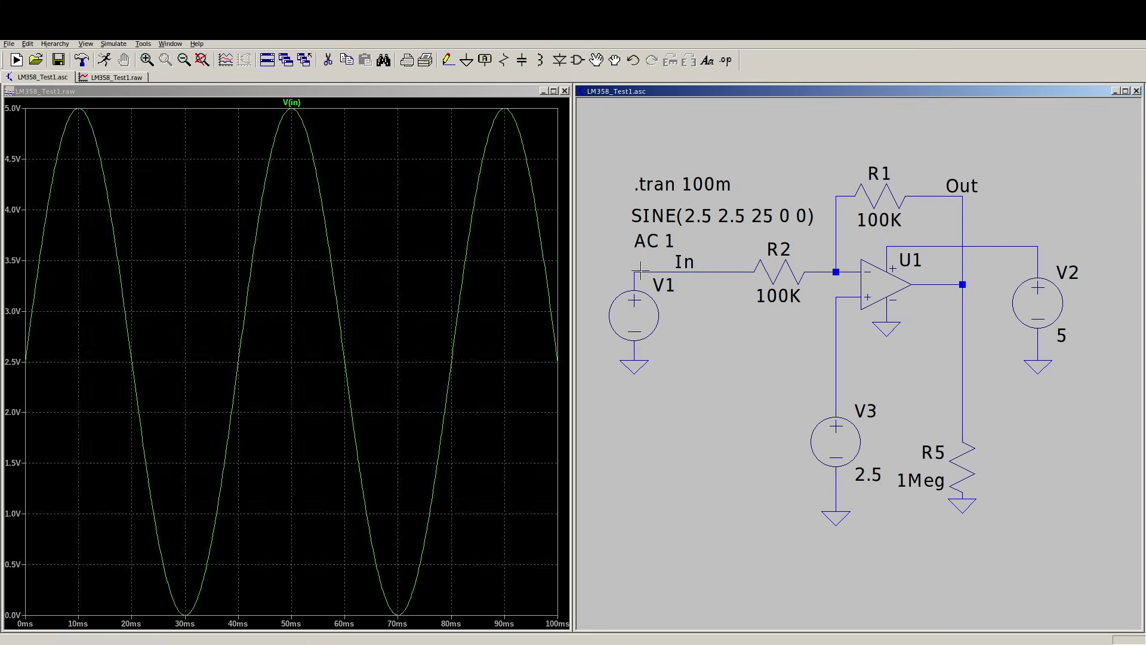
pyautogui.click(962, 257)
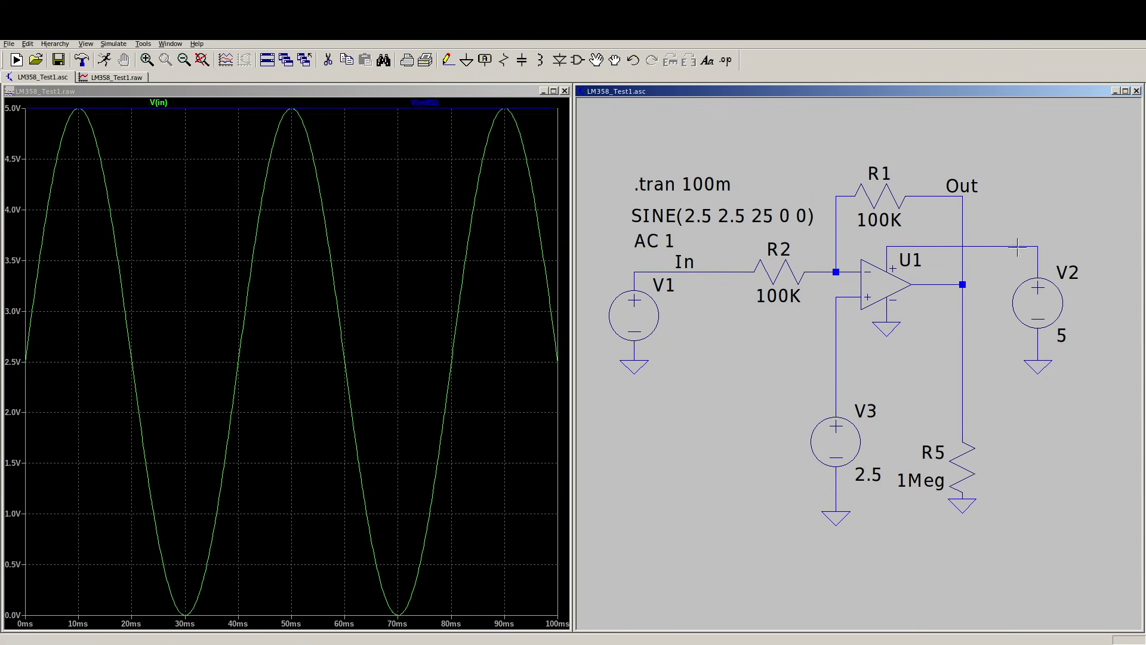
# Colour the V(in) trace light grey and the V(out) trace green
pyautogui.rightClick(158, 102)
pyautogui.click(536, 311)
pyautogui.click(518, 382)
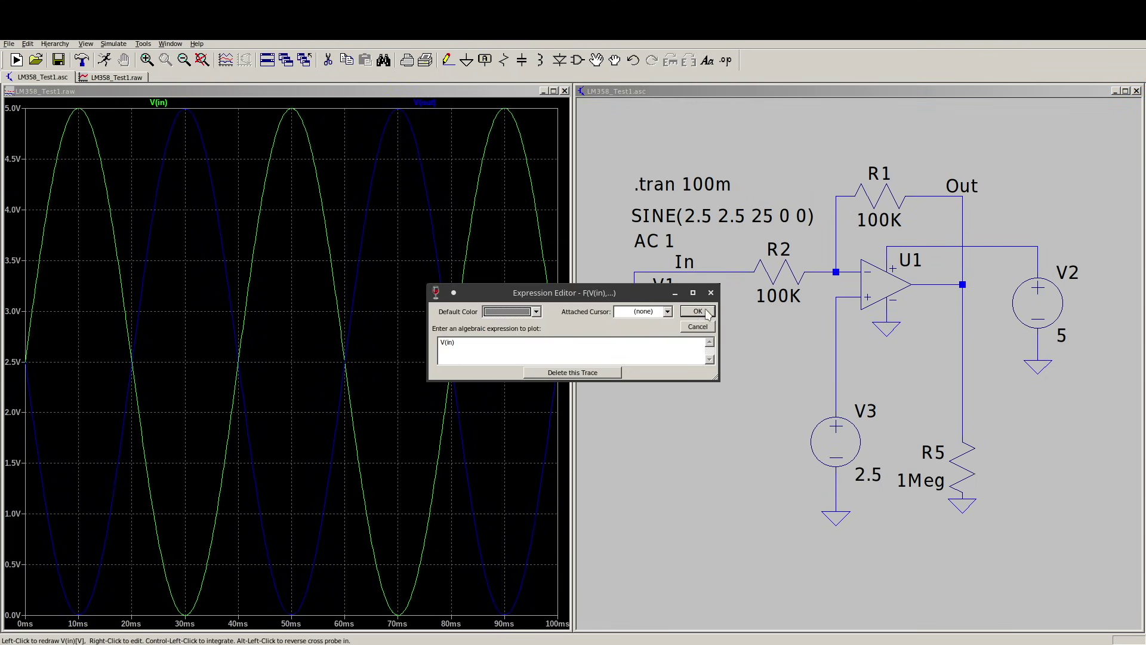
pyautogui.click(697, 311)
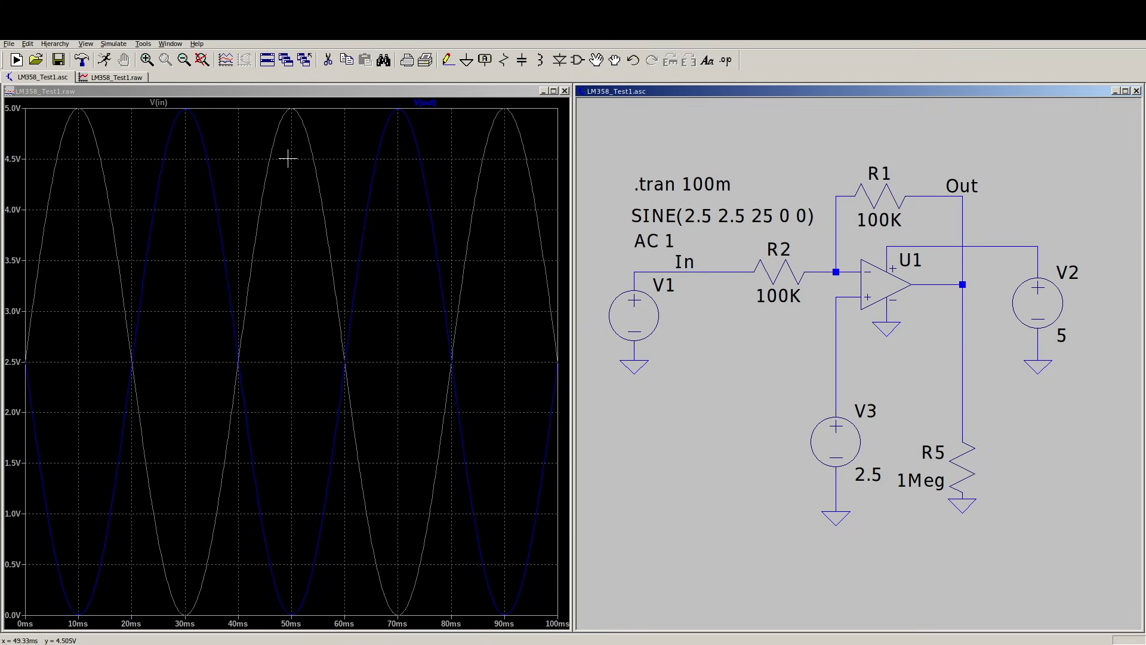
pyautogui.rightClick(425, 103)
pyautogui.click(536, 311)
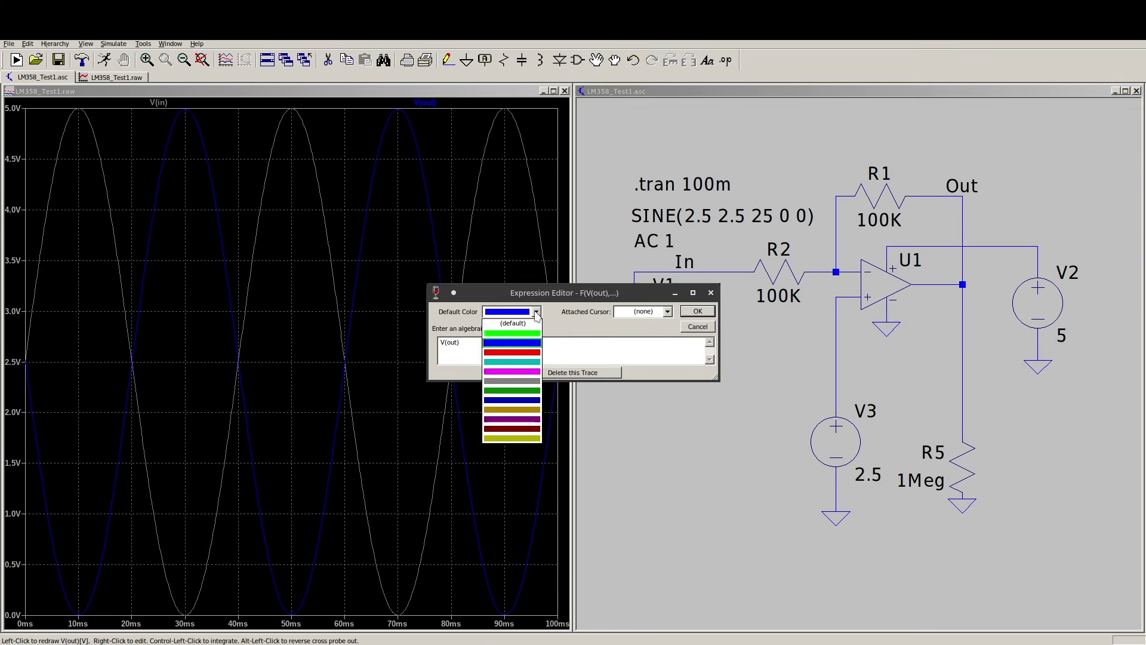
pyautogui.click(527, 334)
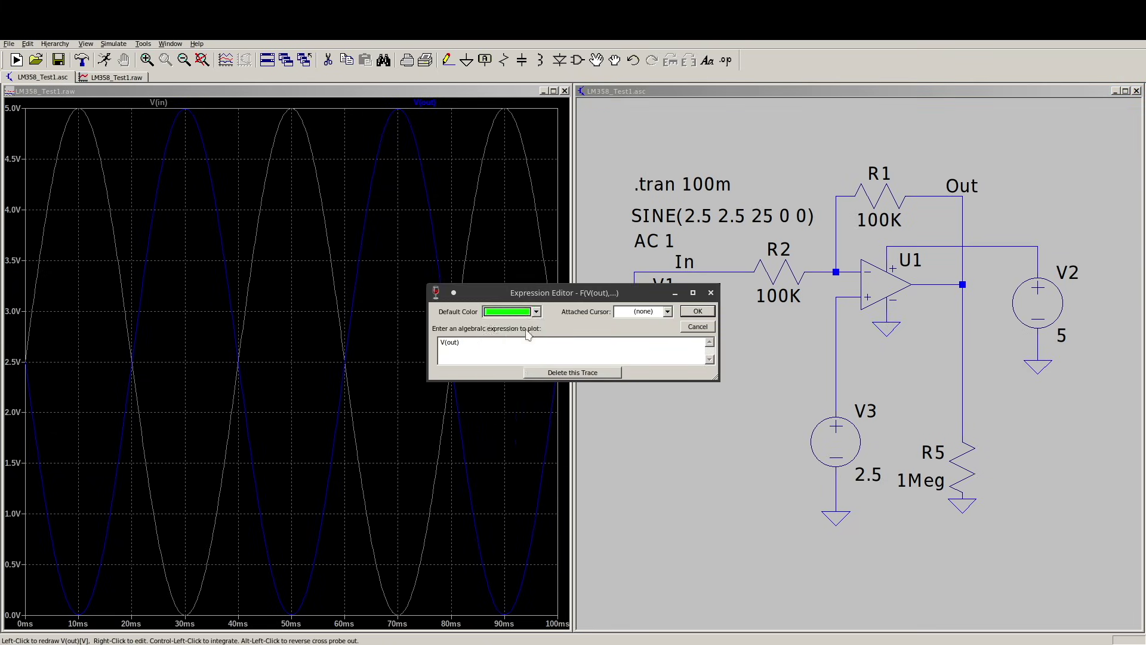
pyautogui.click(697, 311)
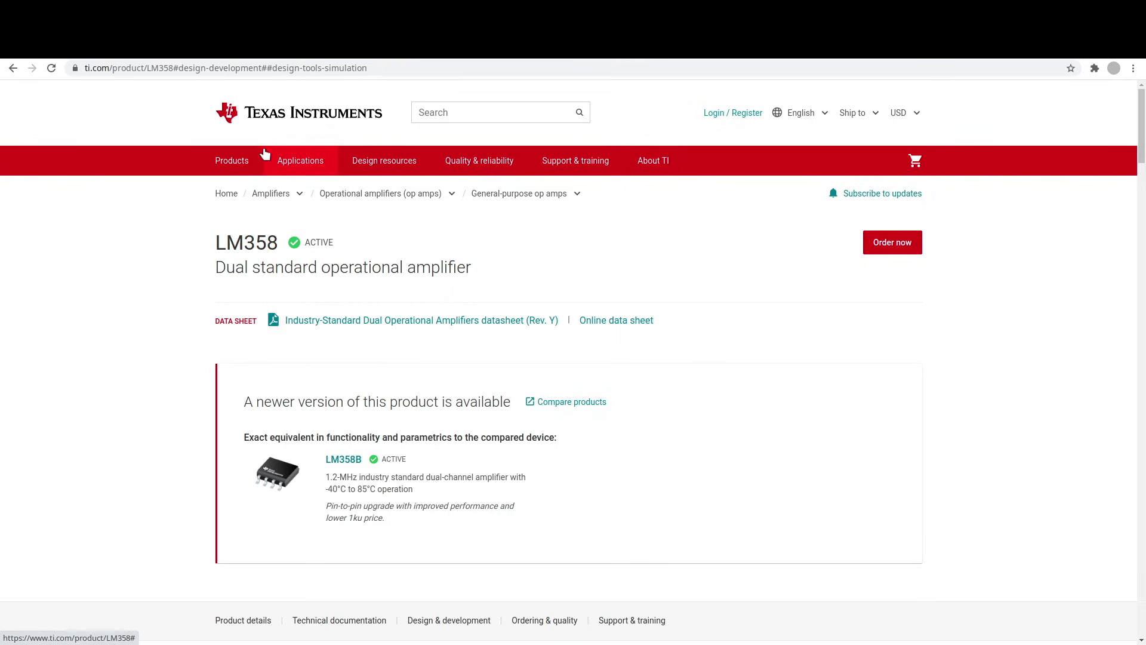
# Scroll the LM358 product page down to the Product details section
pyautogui.moveTo(400, 191)
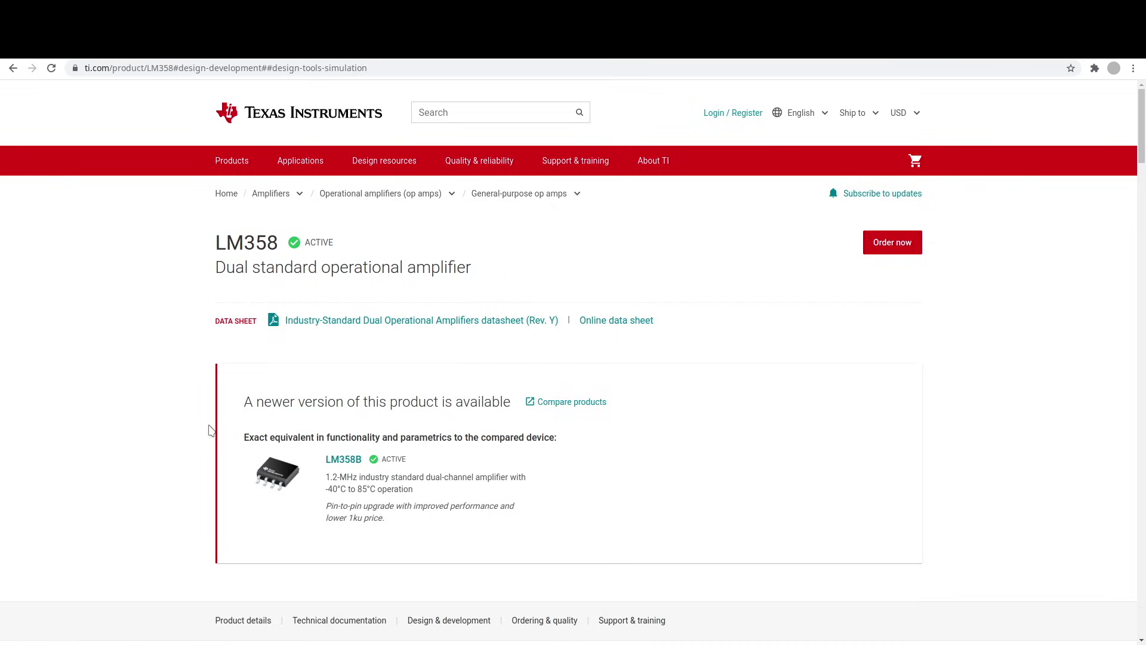
pyautogui.scroll(-8, 210, 431)
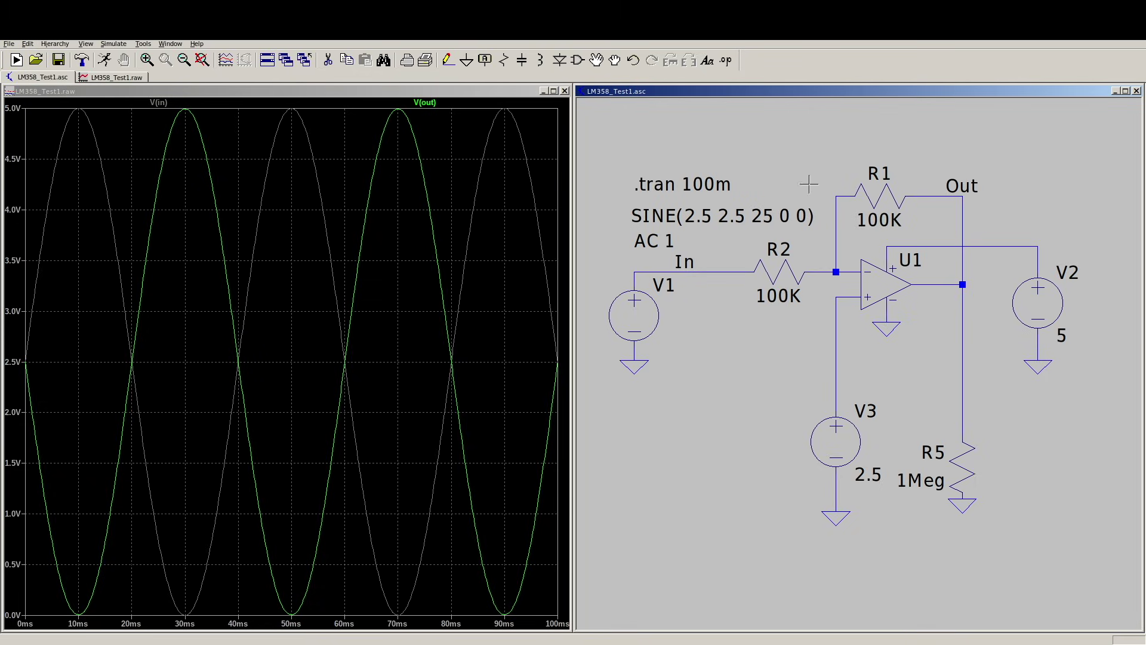
pyautogui.hotkey('ctrl', 'o')
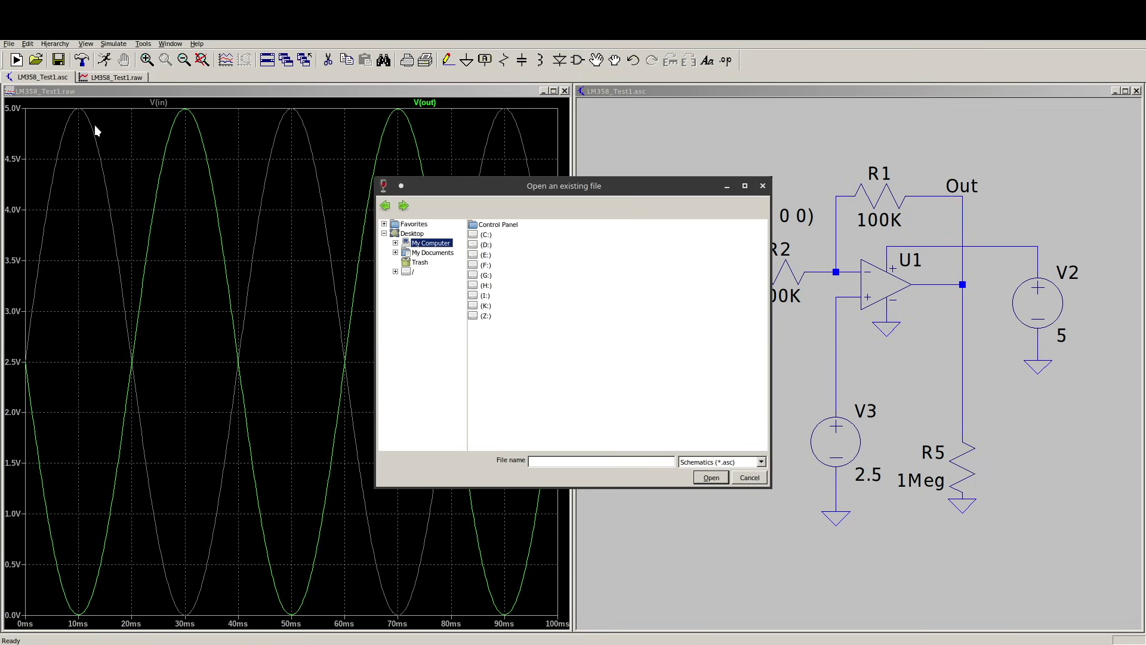
pyautogui.doubleClick(487, 296)
pyautogui.doubleClick(500, 237)
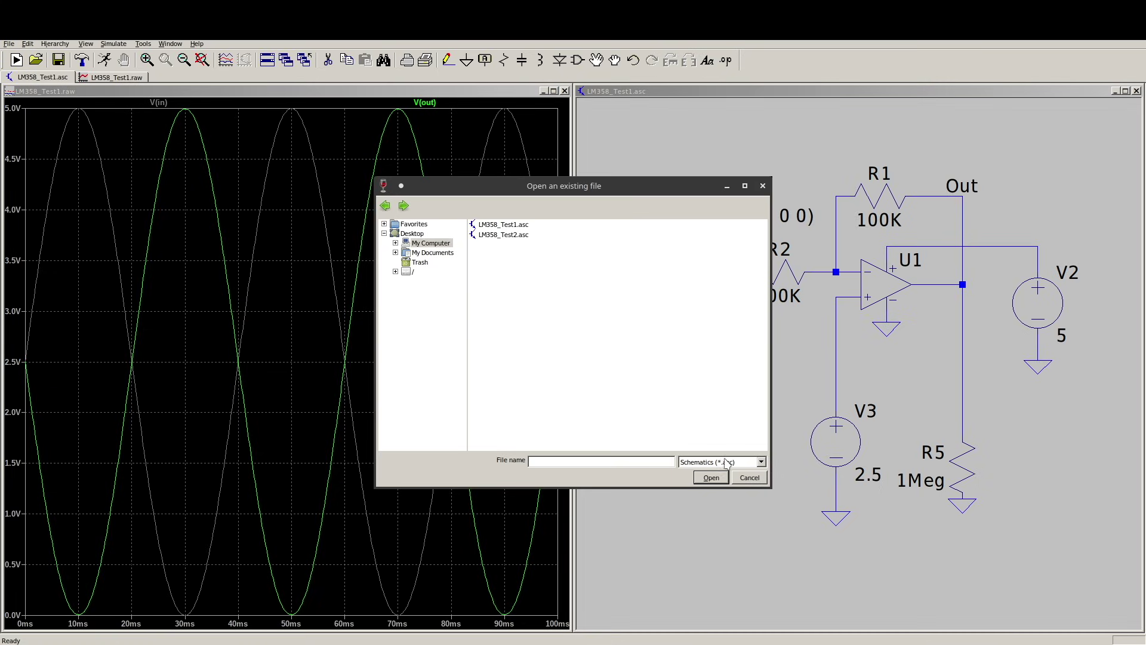
pyautogui.click(725, 462)
pyautogui.click(711, 512)
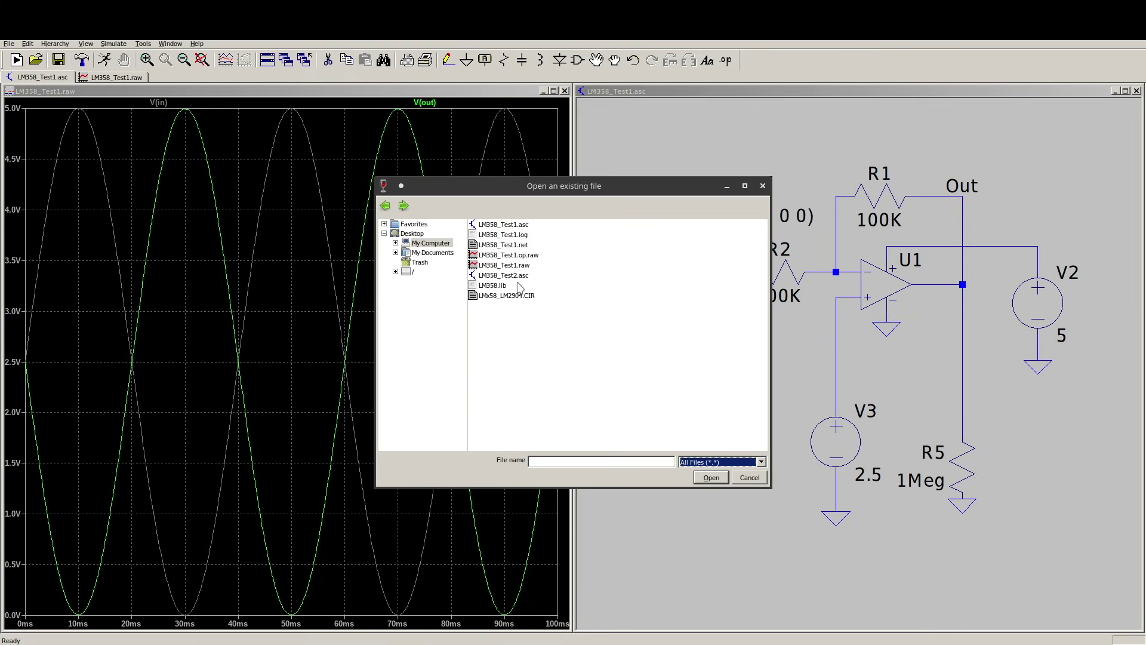
pyautogui.click(489, 285)
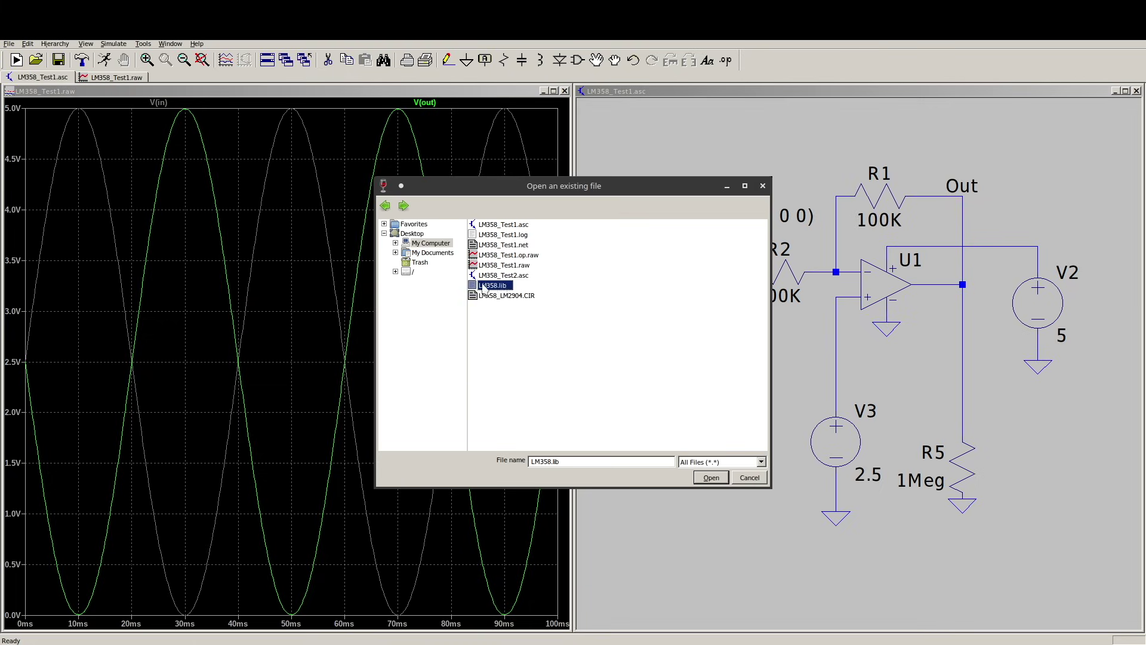
pyautogui.click(530, 296)
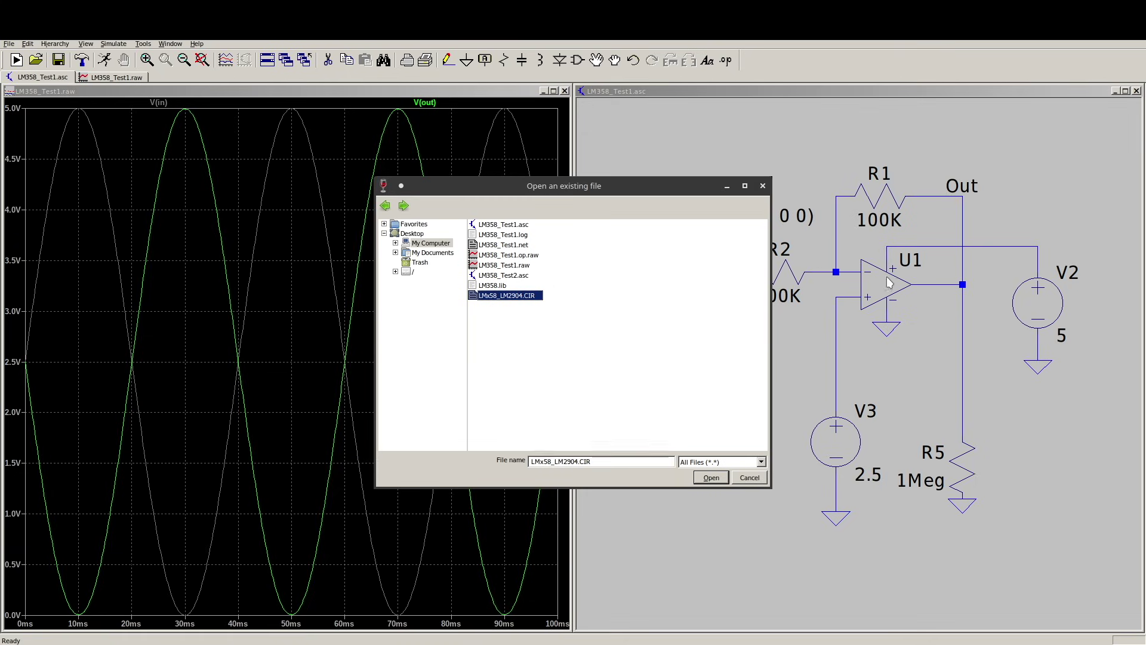
pyautogui.click(535, 294)
pyautogui.hotkey('ctrl', 'c')
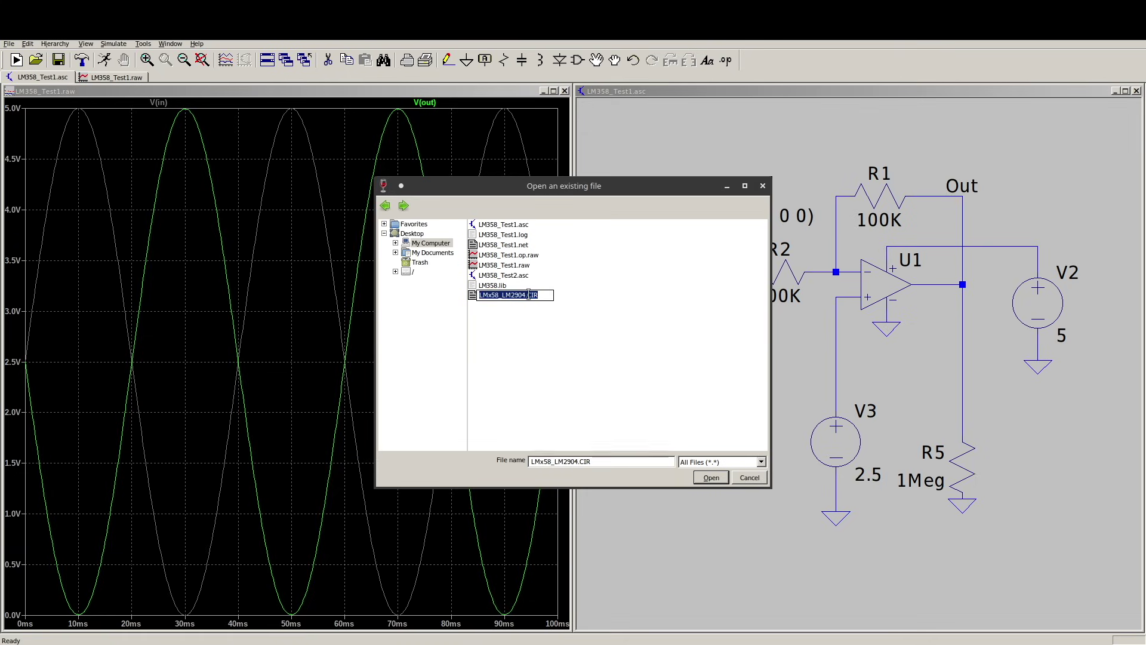
pyautogui.rightClick(528, 294)
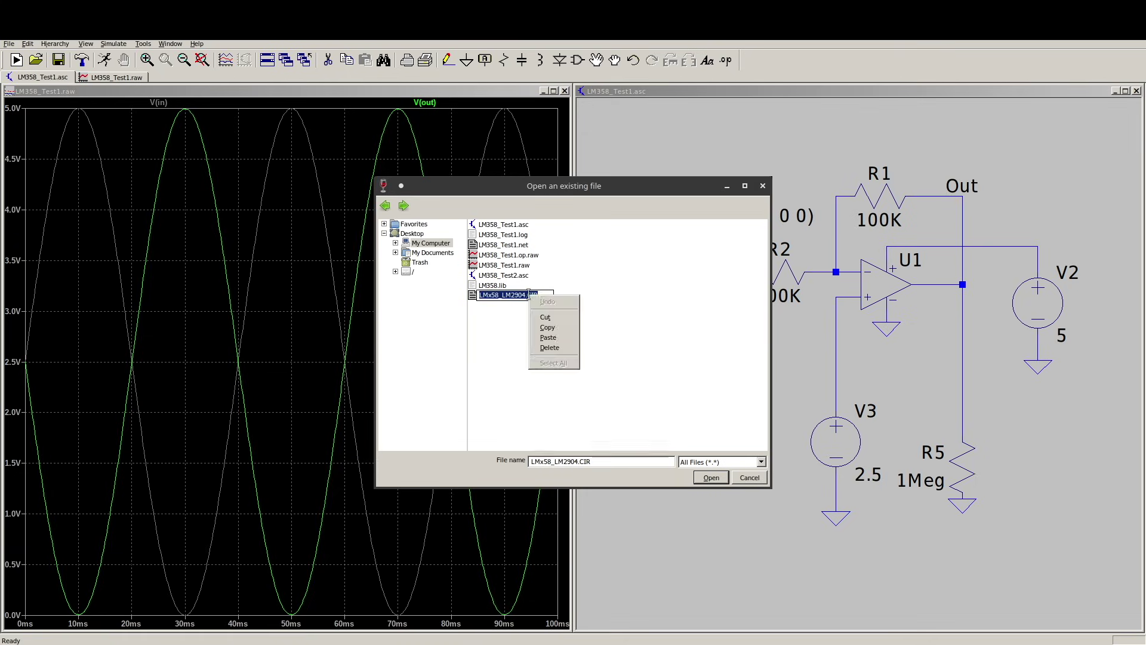
pyautogui.click(547, 327)
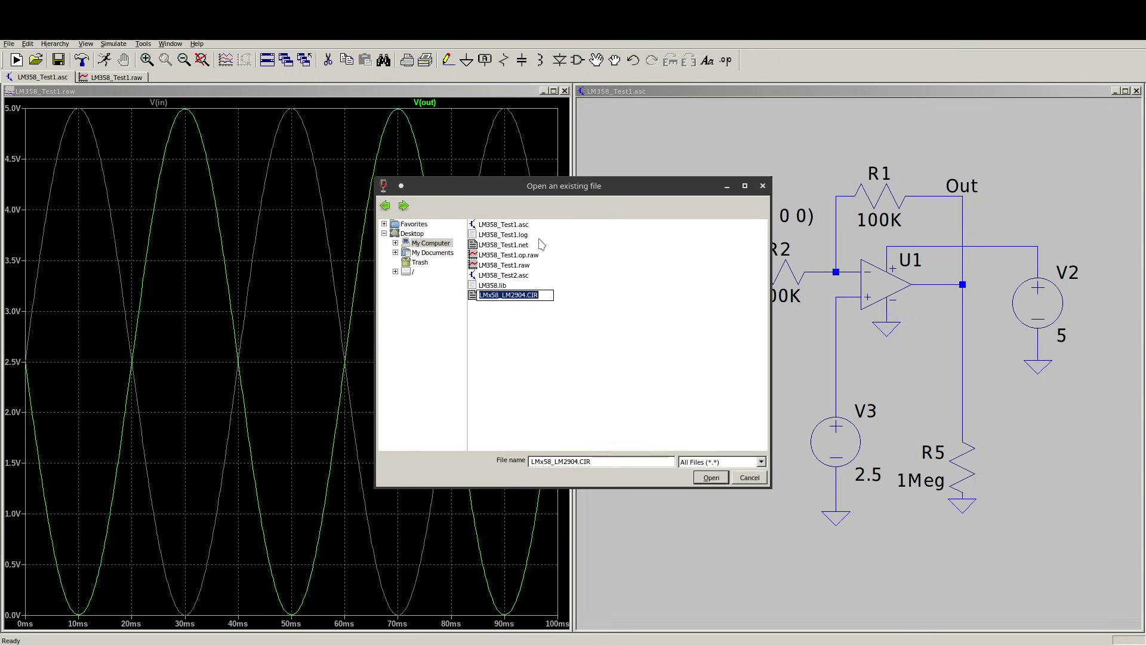
pyautogui.click(743, 476)
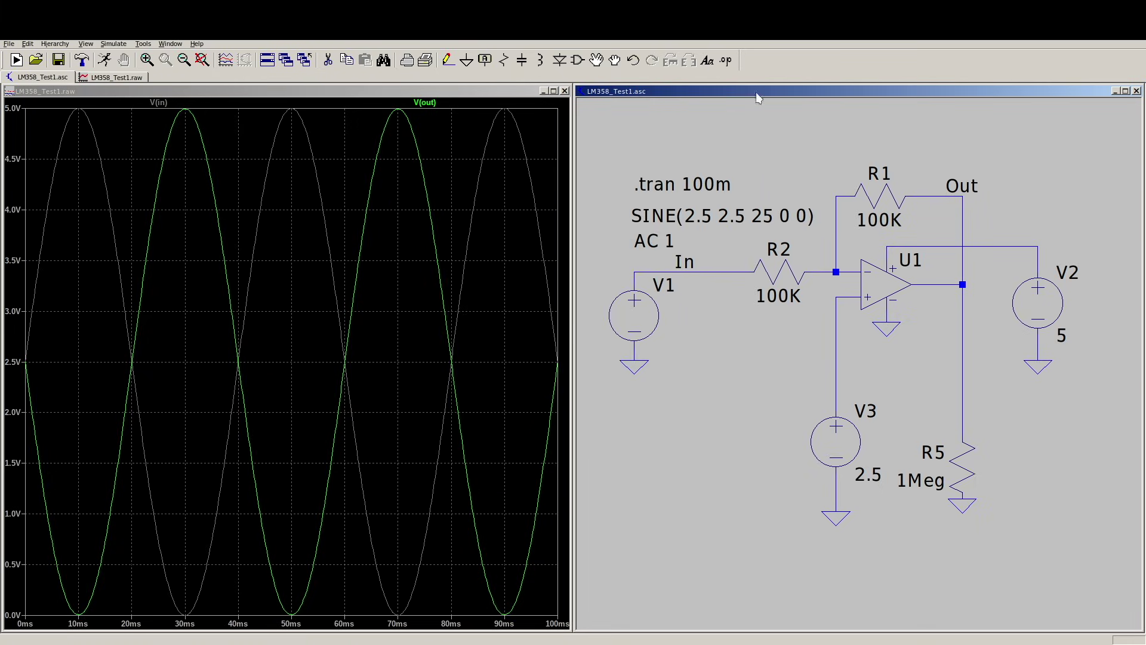
# Add a '.lib LMx58_LM2904.CIR' SPICE directive above the .tran line
pyautogui.click(726, 60)
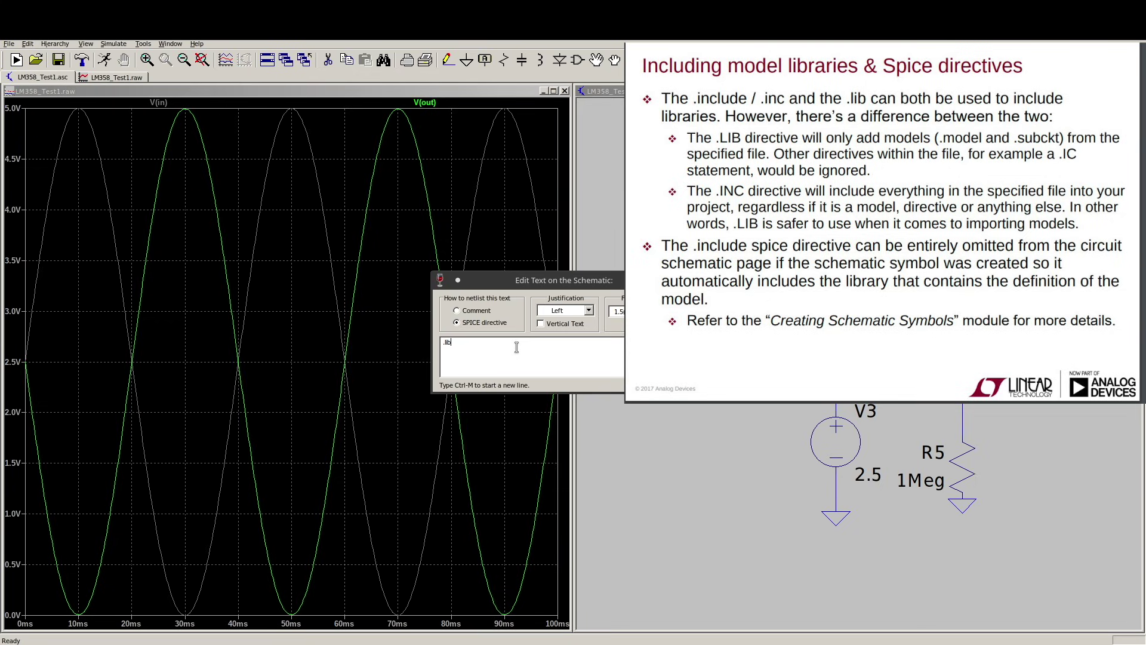
pyautogui.hotkey('ctrl', 'v')
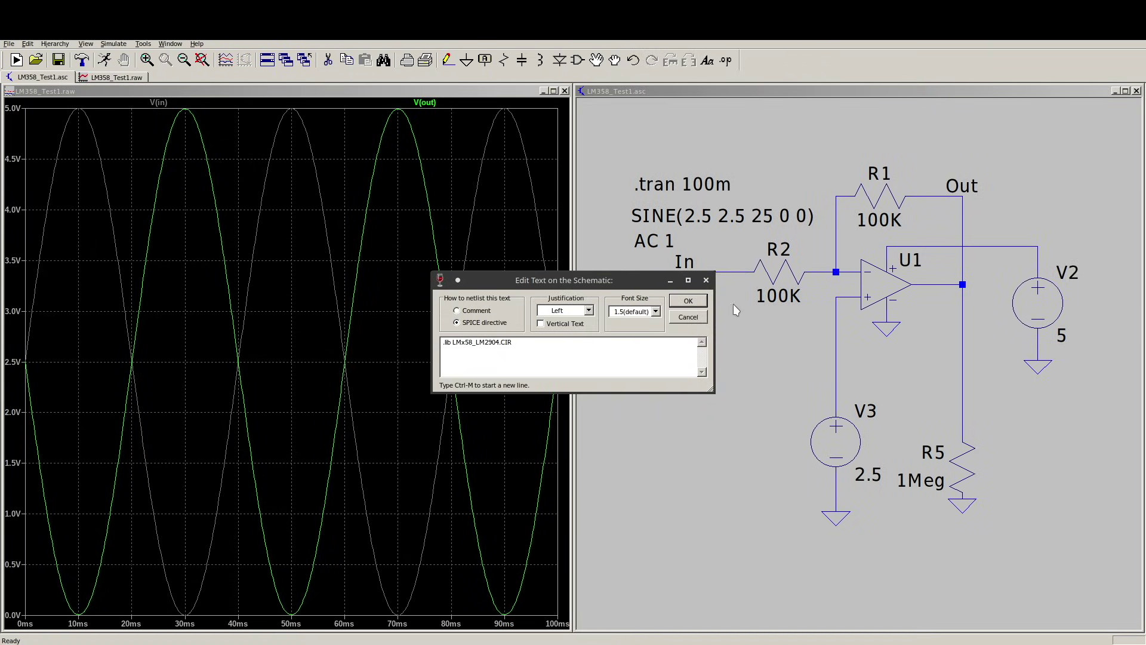
pyautogui.click(701, 305)
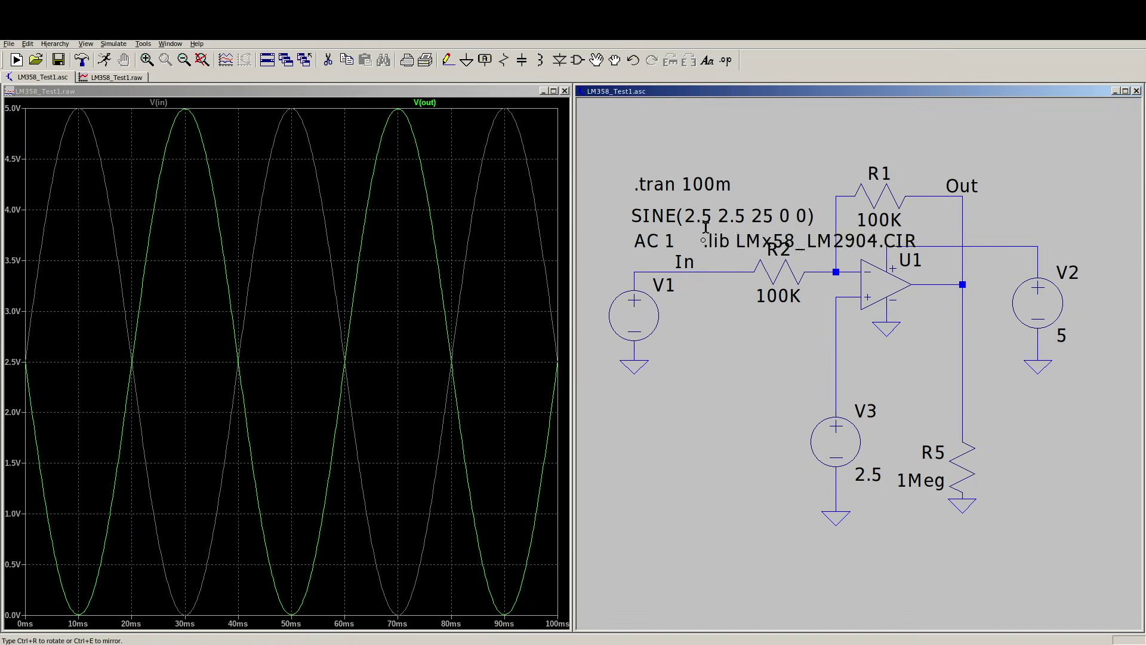
pyautogui.click(637, 135)
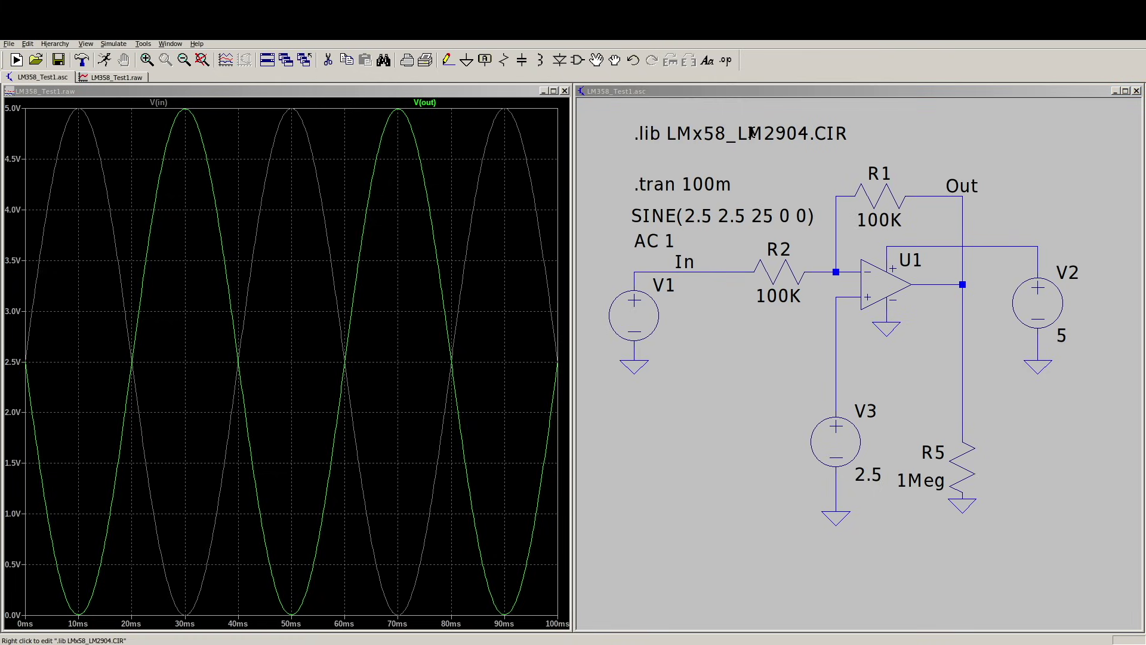
pyautogui.rightClick(752, 133)
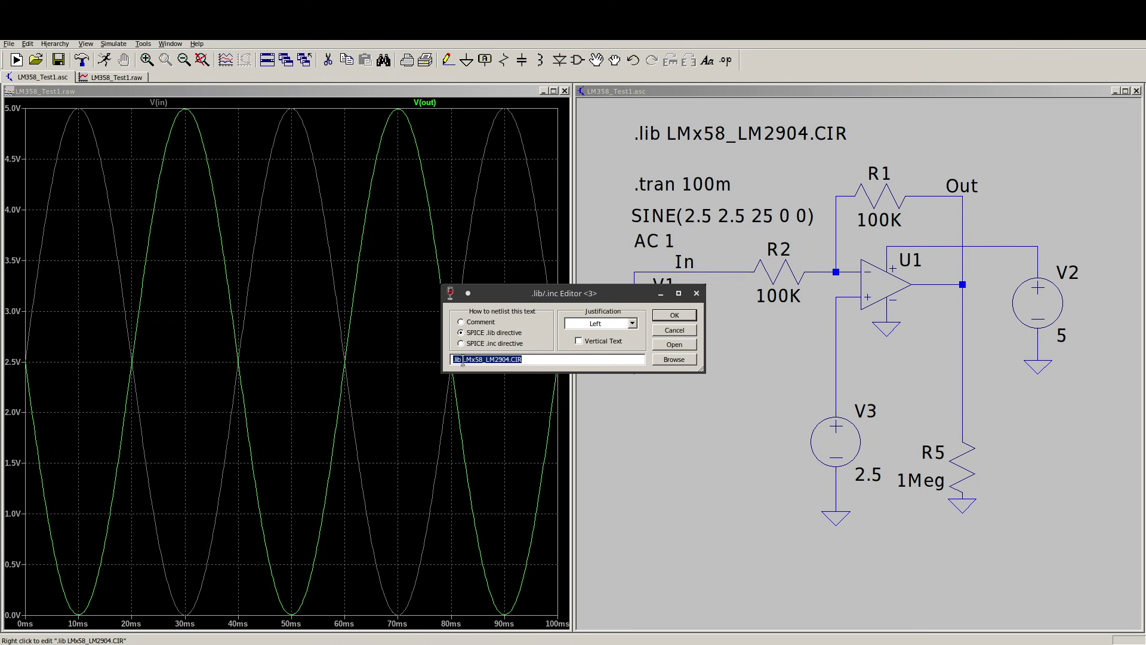
# Copy the subcircuit name LMX58_LM2904 from the LMx58_LM2904.CIR file, then close it
pyautogui.click(687, 345)
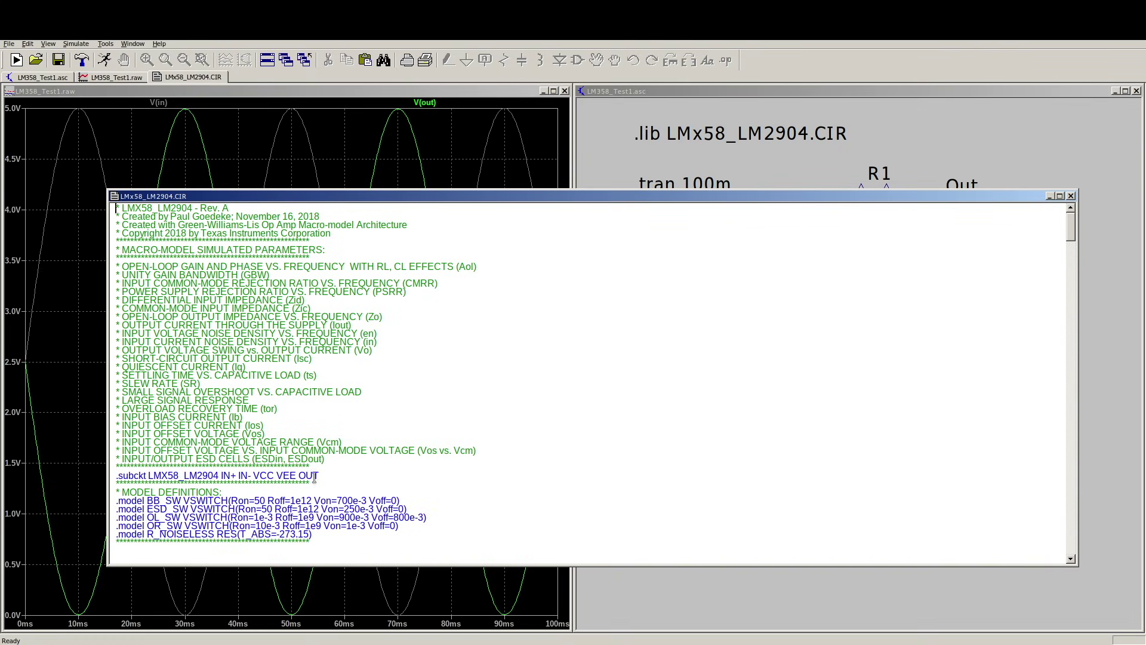
pyautogui.moveTo(150, 472); pyautogui.dragTo(217, 473)
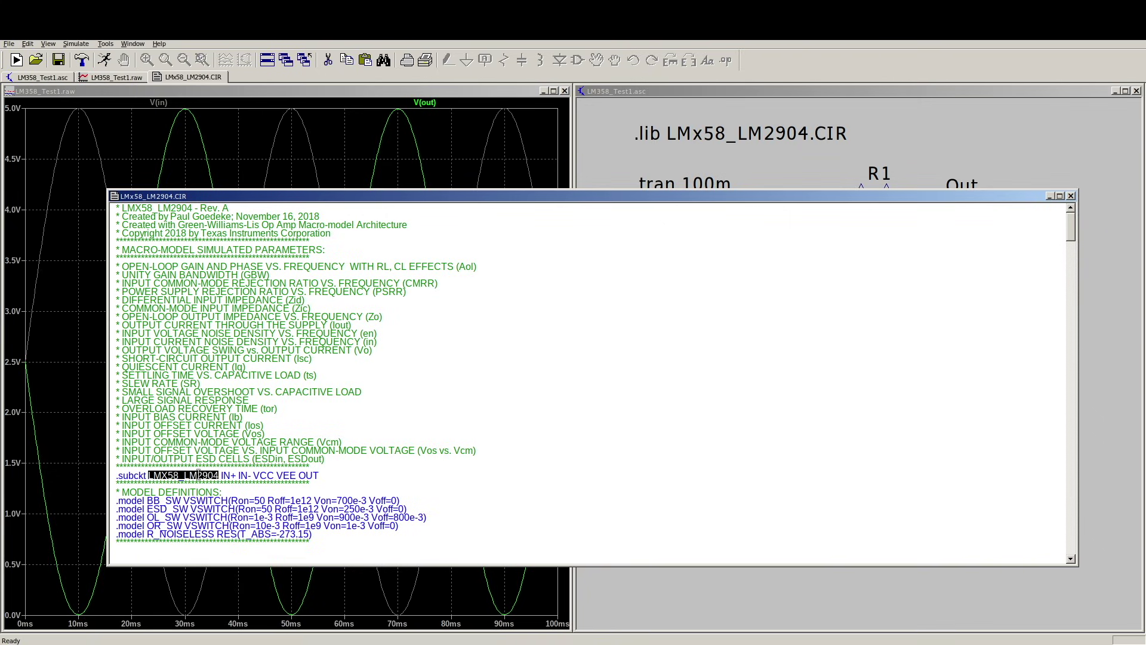
pyautogui.rightClick(199, 475)
pyautogui.click(233, 472)
pyautogui.click(903, 259)
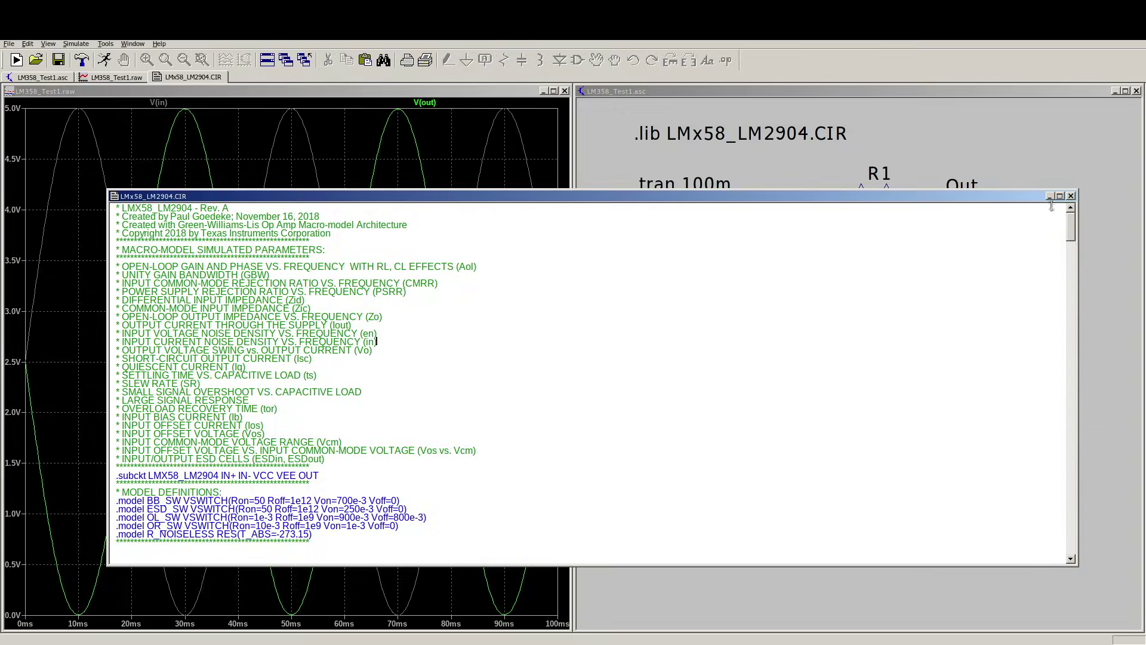
pyautogui.click(1071, 196)
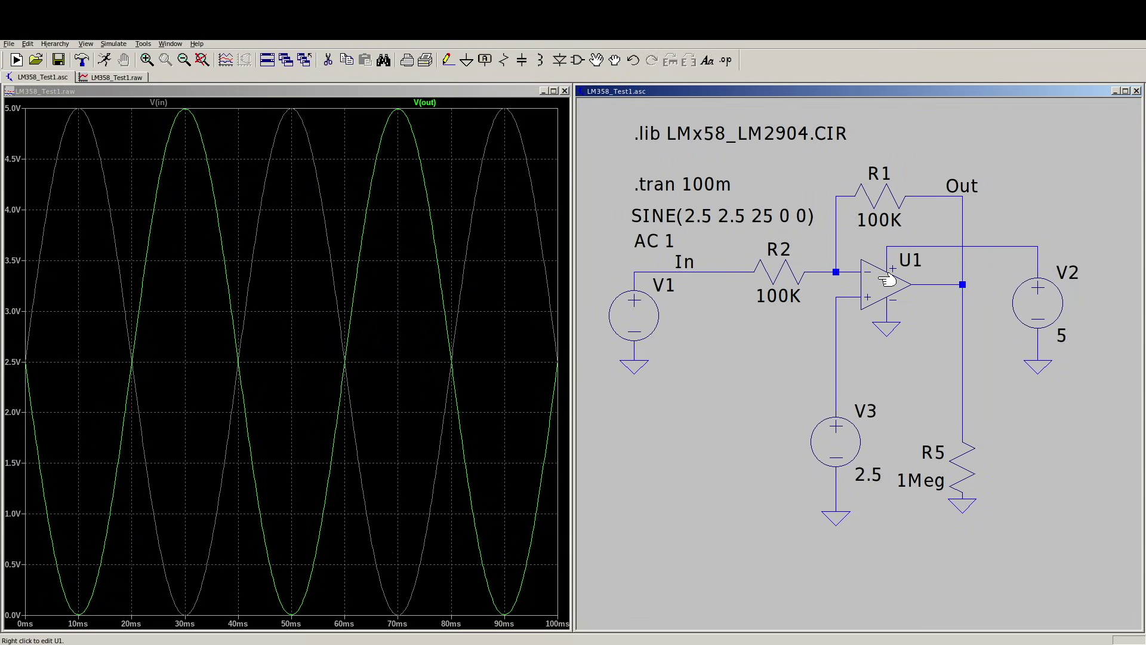
# Paste LMX58_LM2904 into op-amp U1's Value attribute and confirm
pyautogui.rightClick(886, 279)
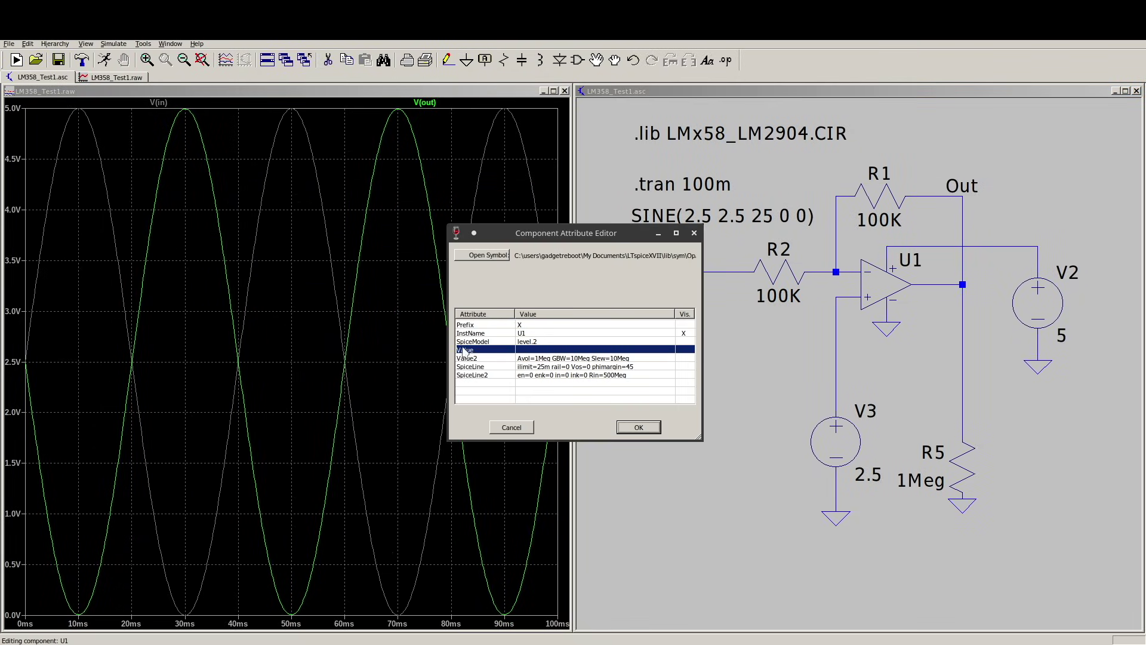
pyautogui.click(529, 350)
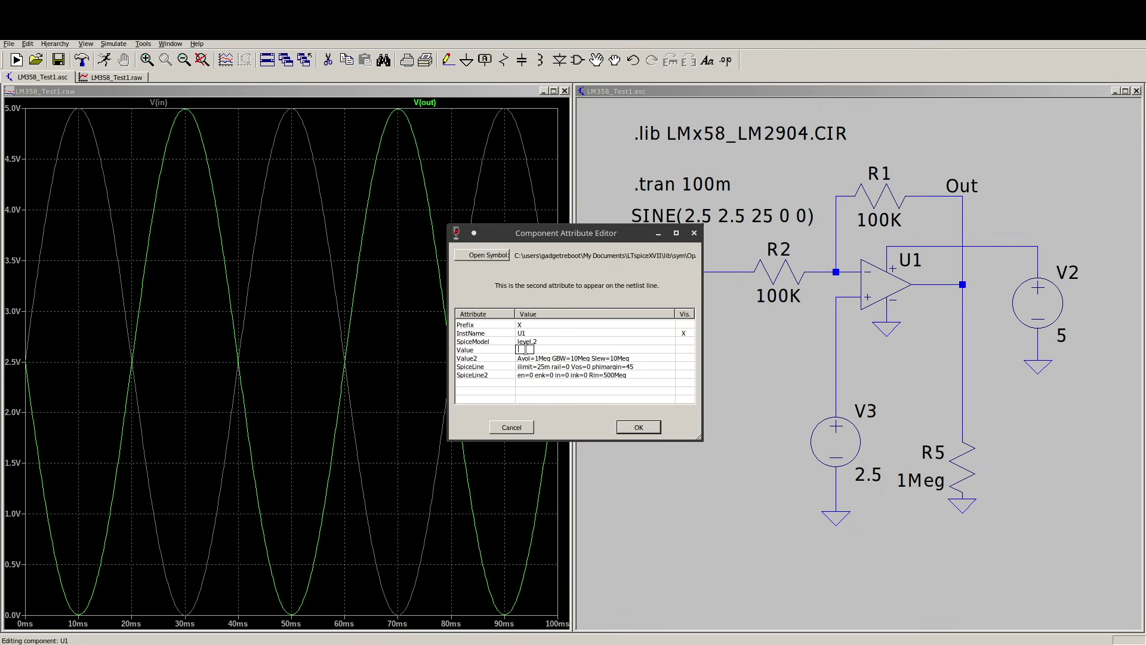
pyautogui.rightClick(524, 350)
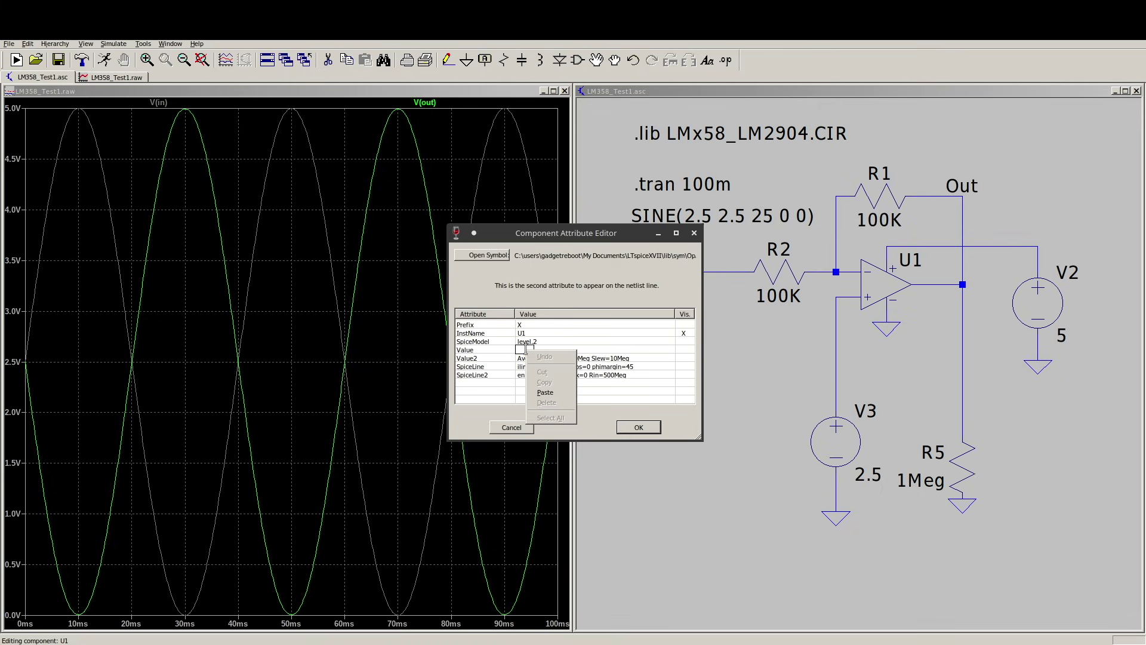
pyautogui.click(545, 392)
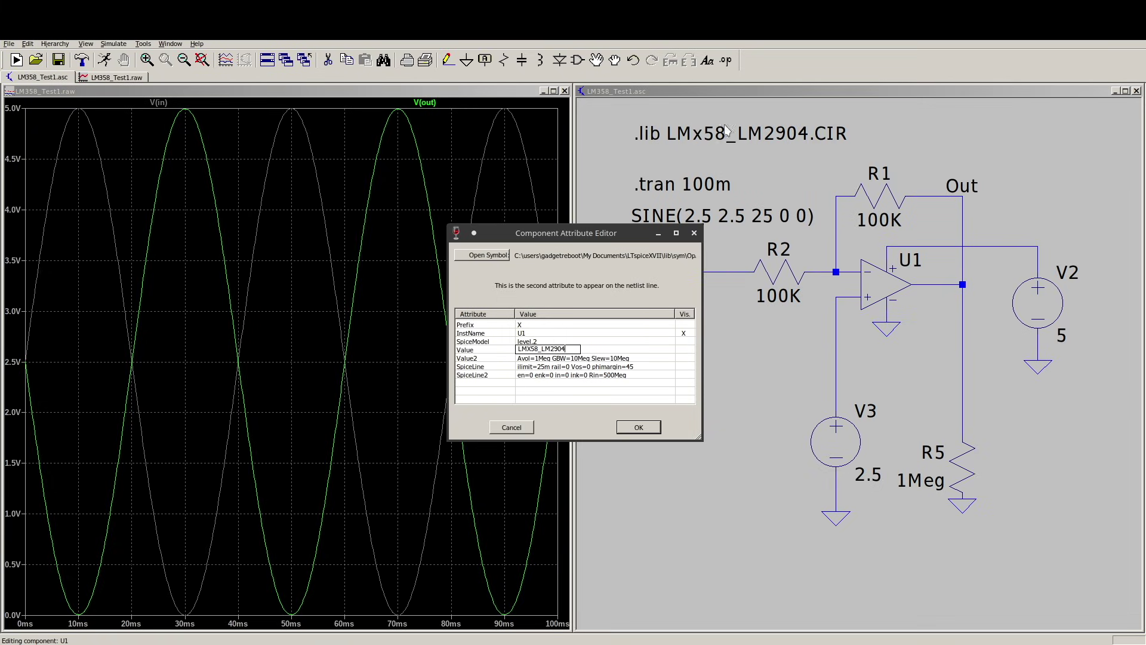
pyautogui.click(642, 427)
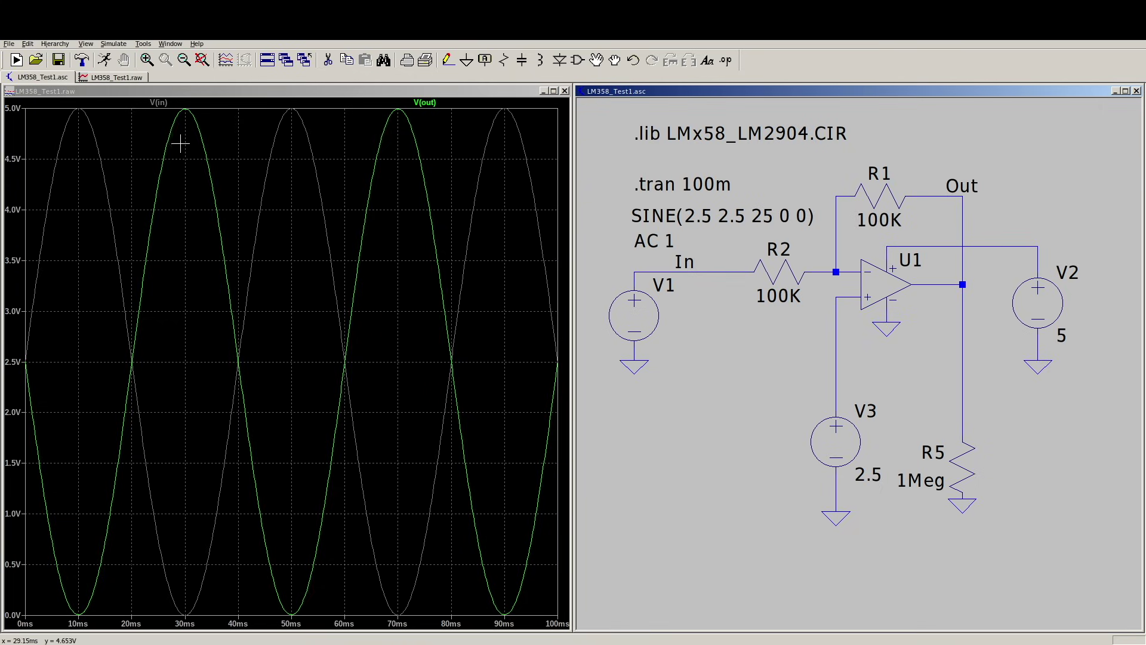
# Run the simulation and dismiss the pin-count mismatch error between lmx58_lm2904 and xu1
pyautogui.hotkey('alt', 's')
pyautogui.press('r')
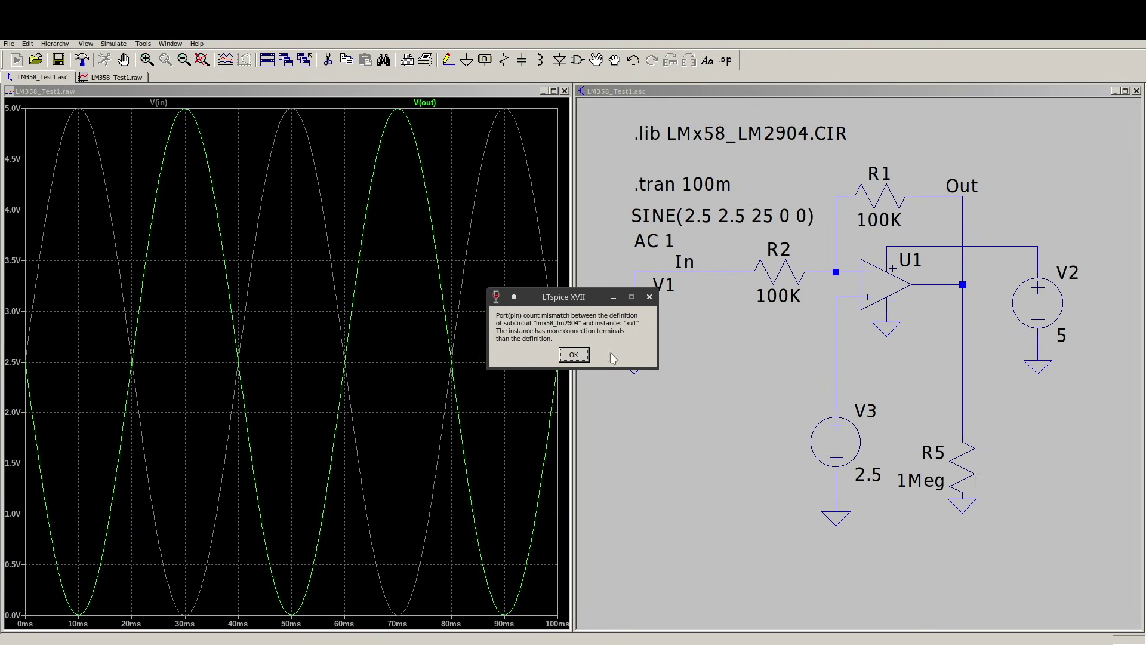
pyautogui.press('Return')
pyautogui.rightClick(711, 131)
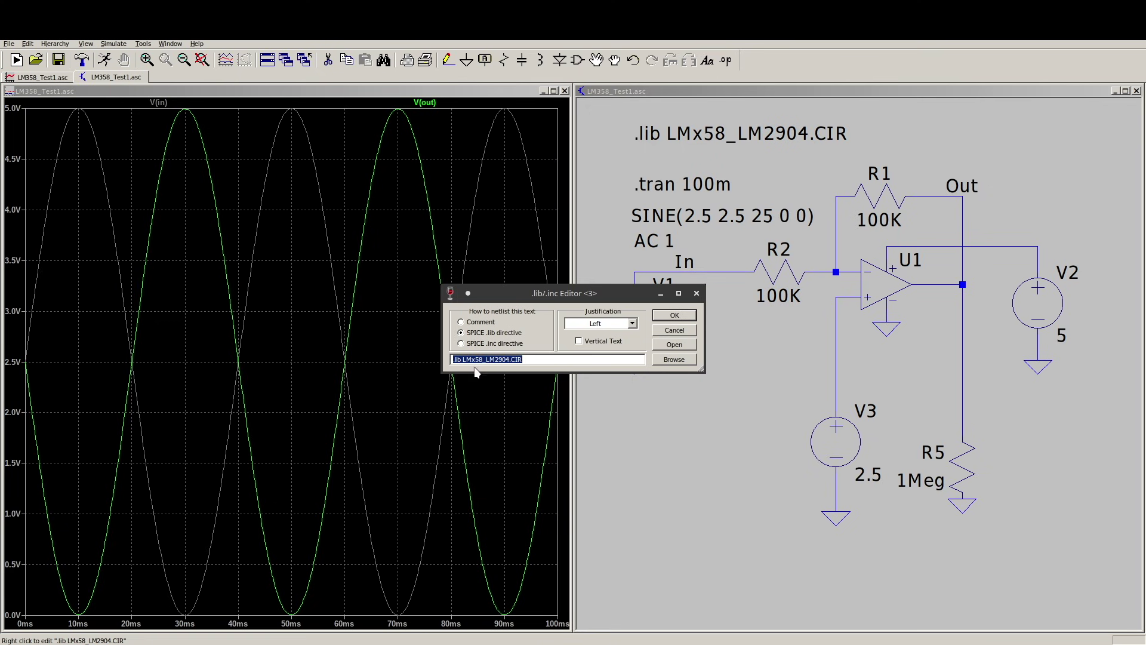
# Append a DUMMY pin after OUT on the LMX58_LM2904 .subckt line, then close the file and rerun
pyautogui.click(675, 346)
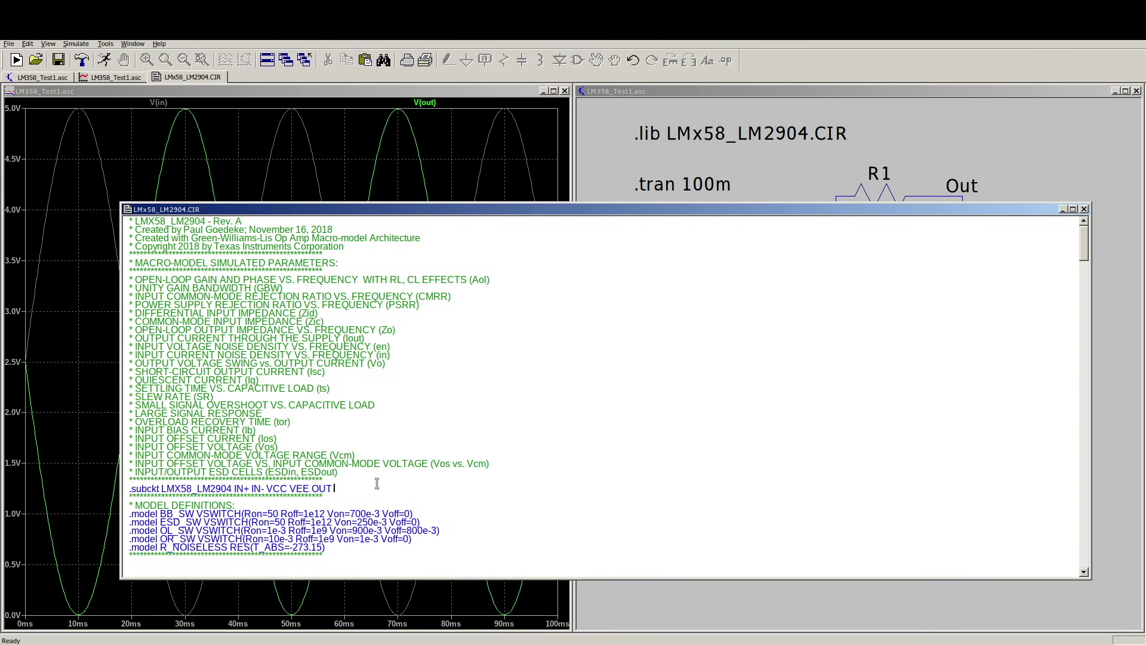
pyautogui.write('DUMMY')
pyautogui.click(1084, 209)
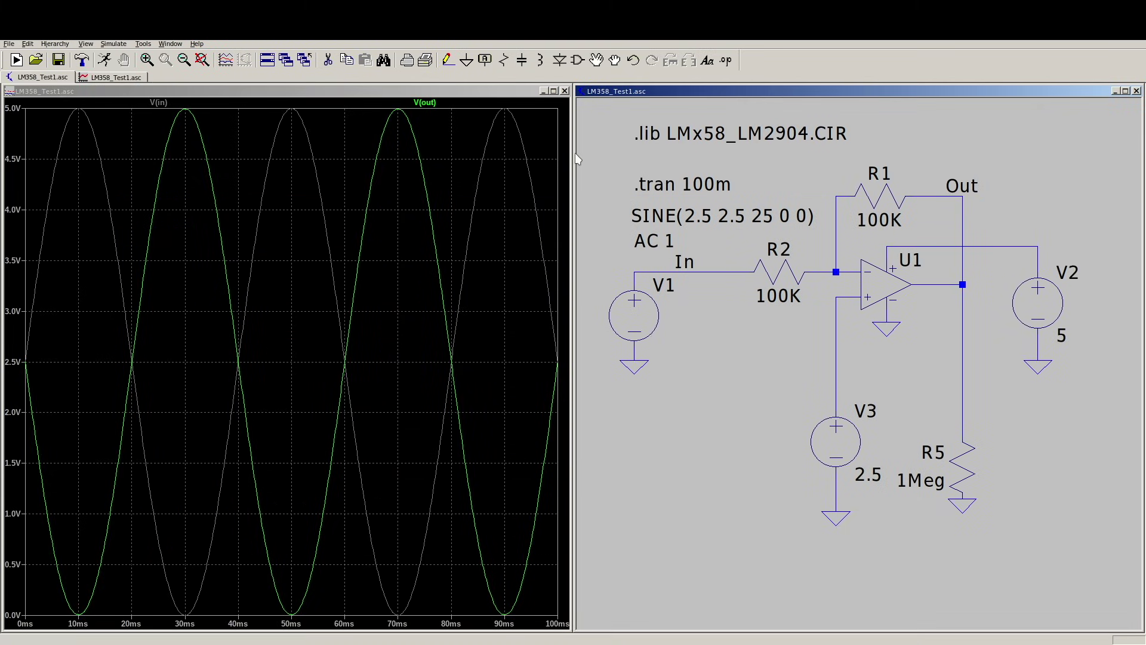
pyautogui.click(110, 62)
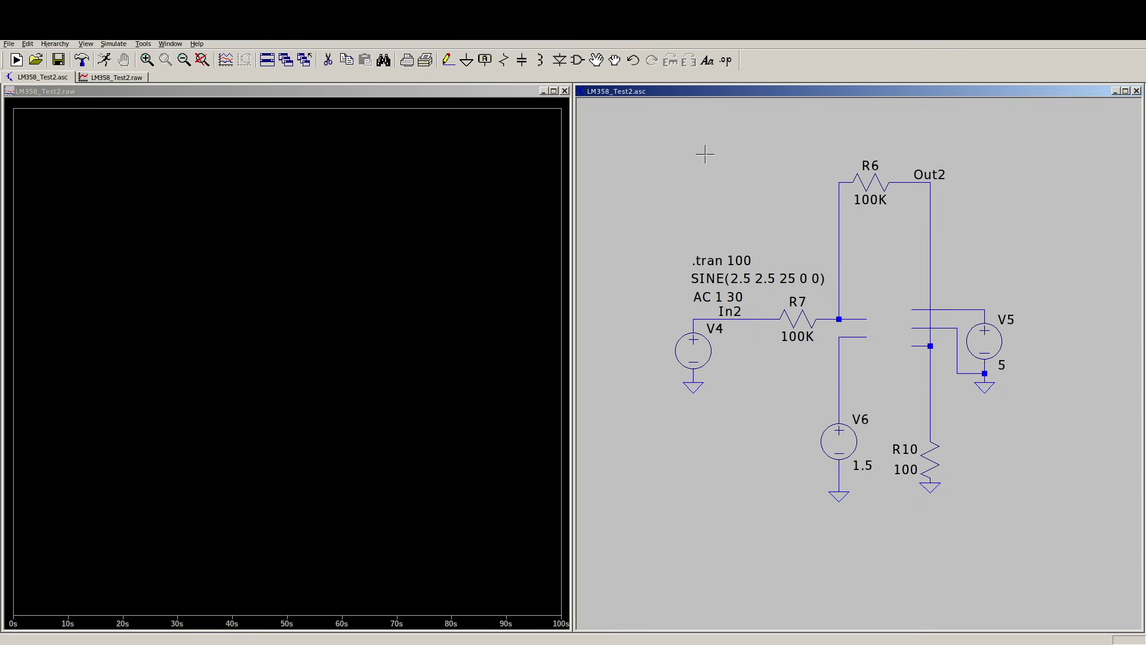
# Load the LMx58_LM2904.CIR model file, with the file filter set to All Files
pyautogui.hotkey('ctrl', 'o')
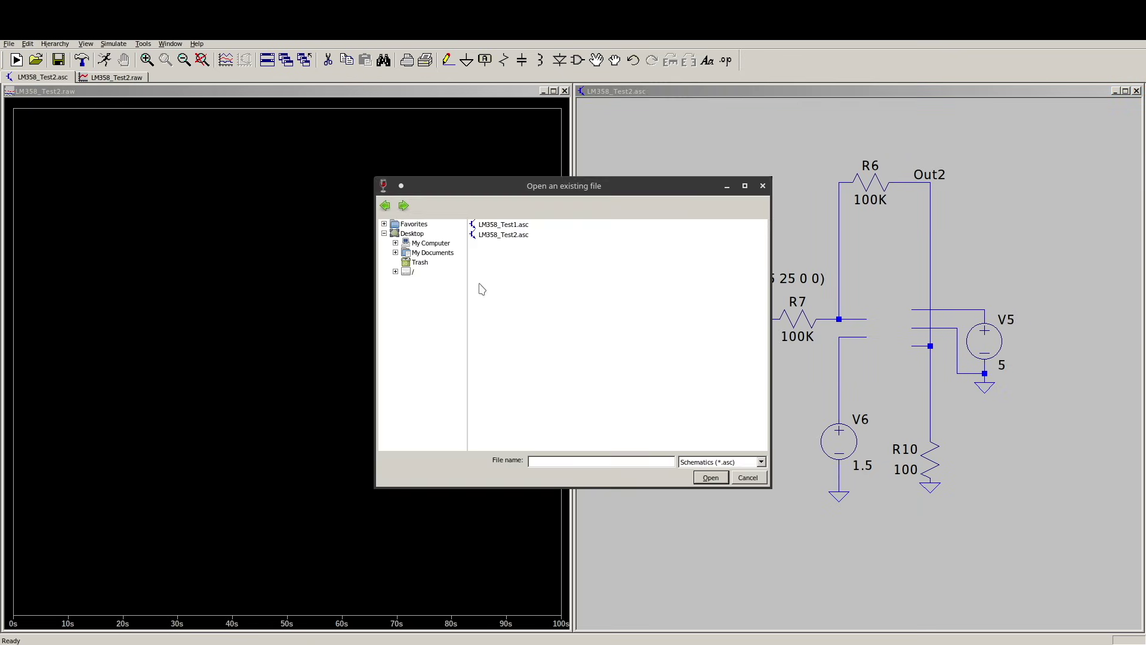
pyautogui.click(761, 463)
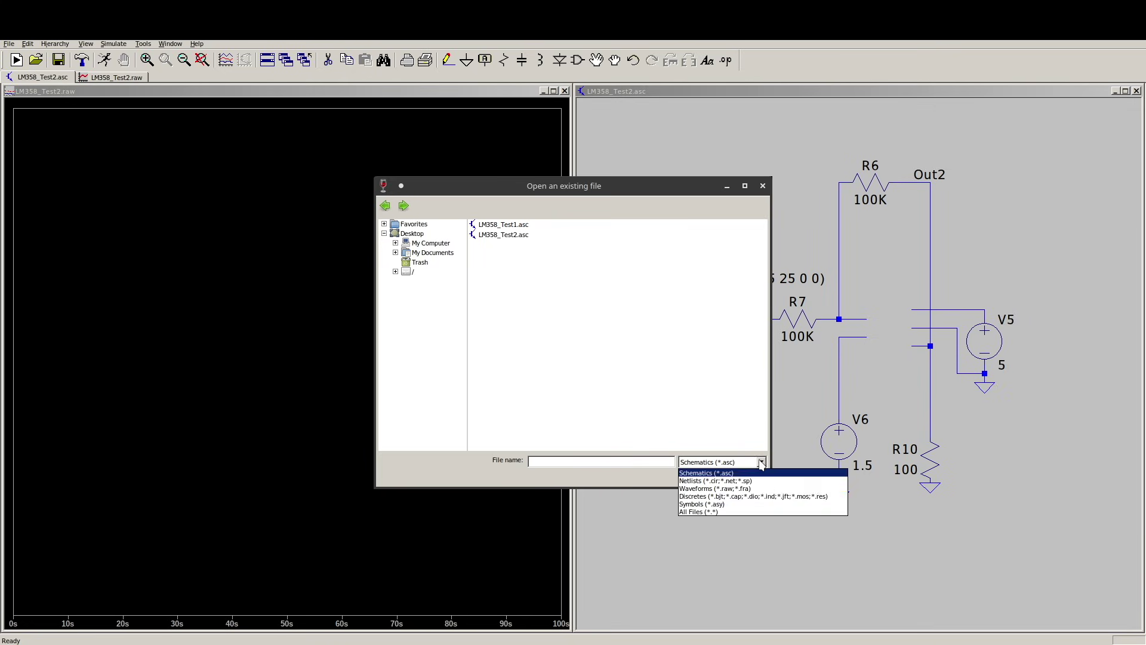
pyautogui.click(702, 512)
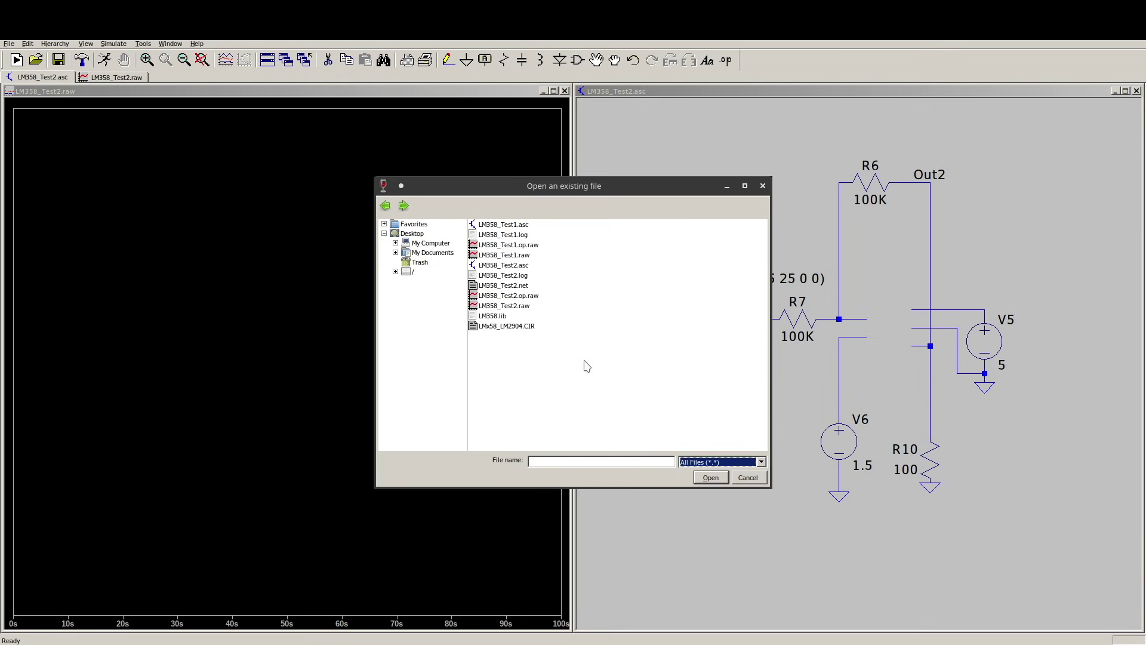
pyautogui.click(521, 327)
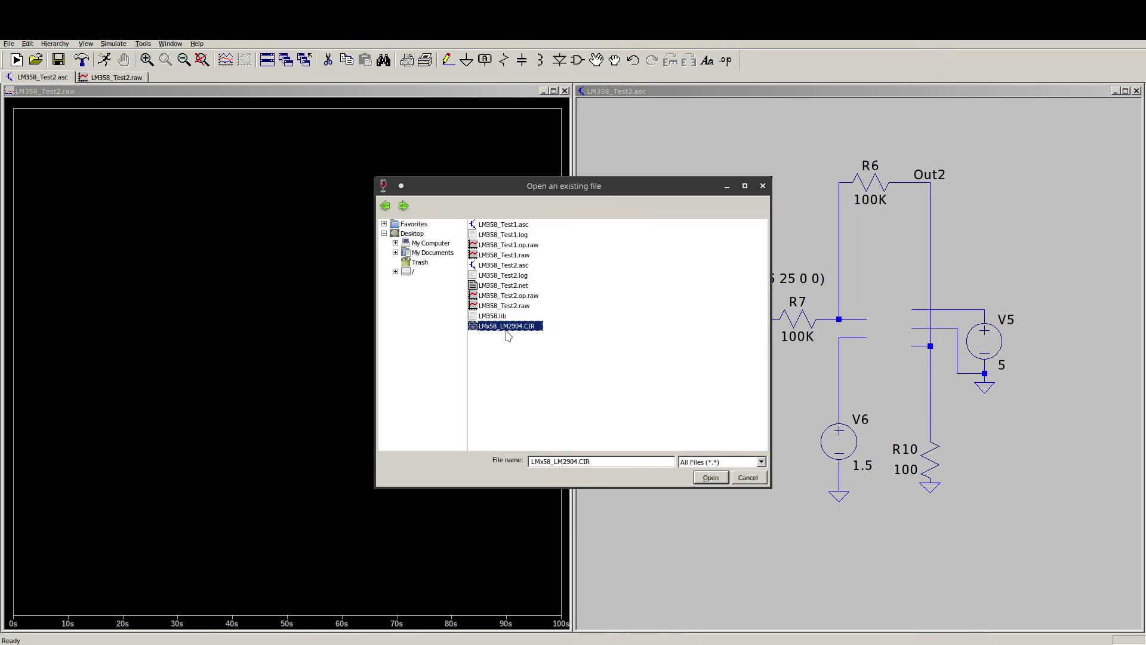
pyautogui.click(710, 478)
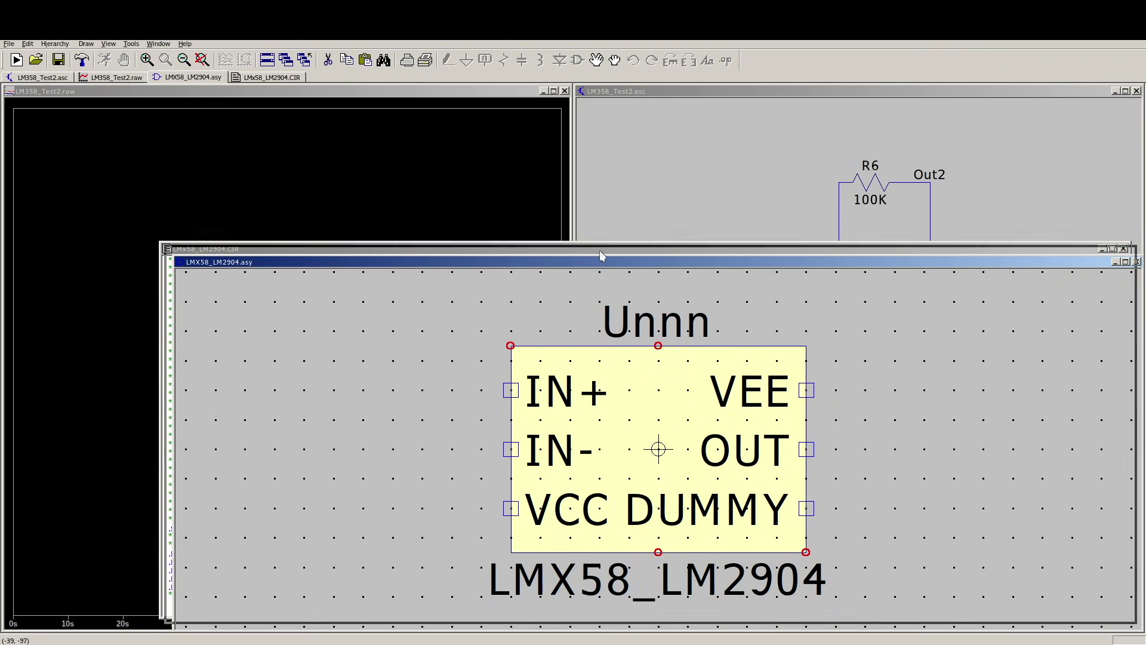
# Close the first generated symbol, then drag the IN+ pin to sit just under IN- on the left side
pyautogui.moveTo(610, 264); pyautogui.dragTo(536, 156)
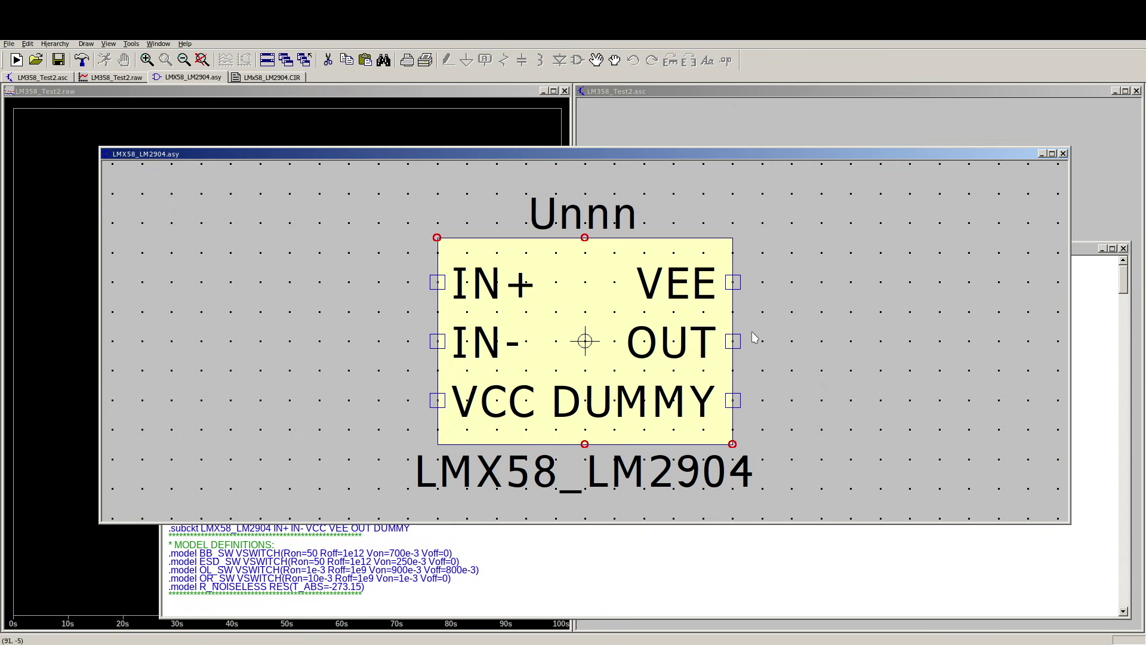
pyautogui.click(1063, 153)
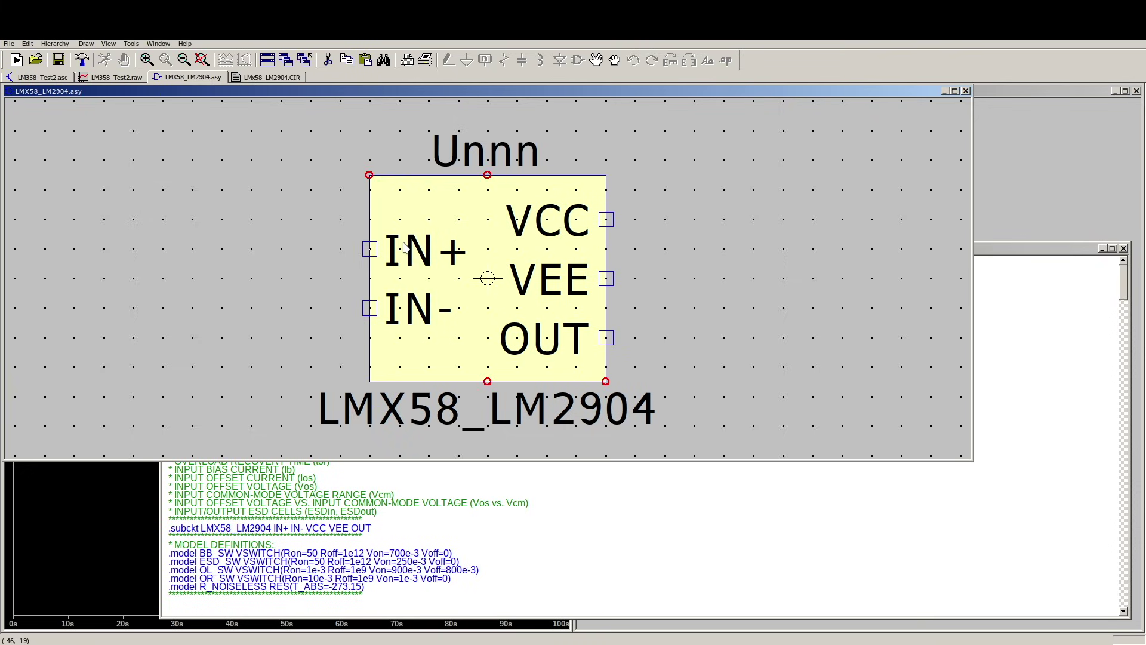
pyautogui.moveTo(404, 247)
pyautogui.mouseDown()
pyautogui.moveTo(405, 219)
pyautogui.moveTo(412, 251)
pyautogui.moveTo(382, 337)
pyautogui.moveTo(421, 340)
pyautogui.moveTo(426, 245)
pyautogui.mouseUp()
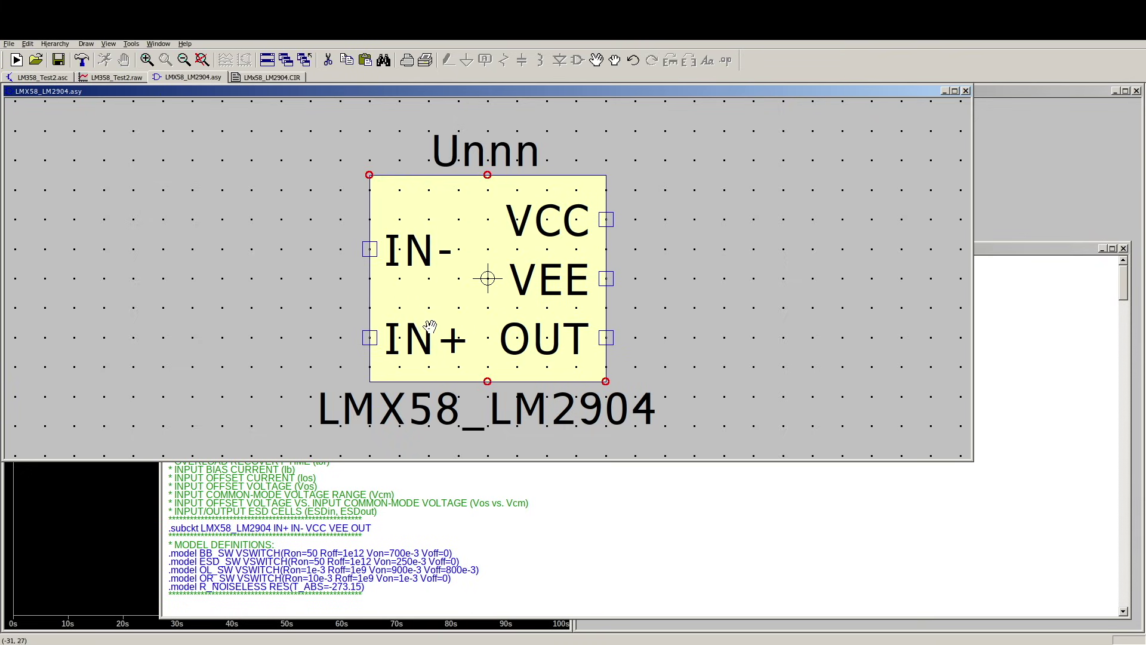
pyautogui.moveTo(426, 340); pyautogui.dragTo(425, 311)
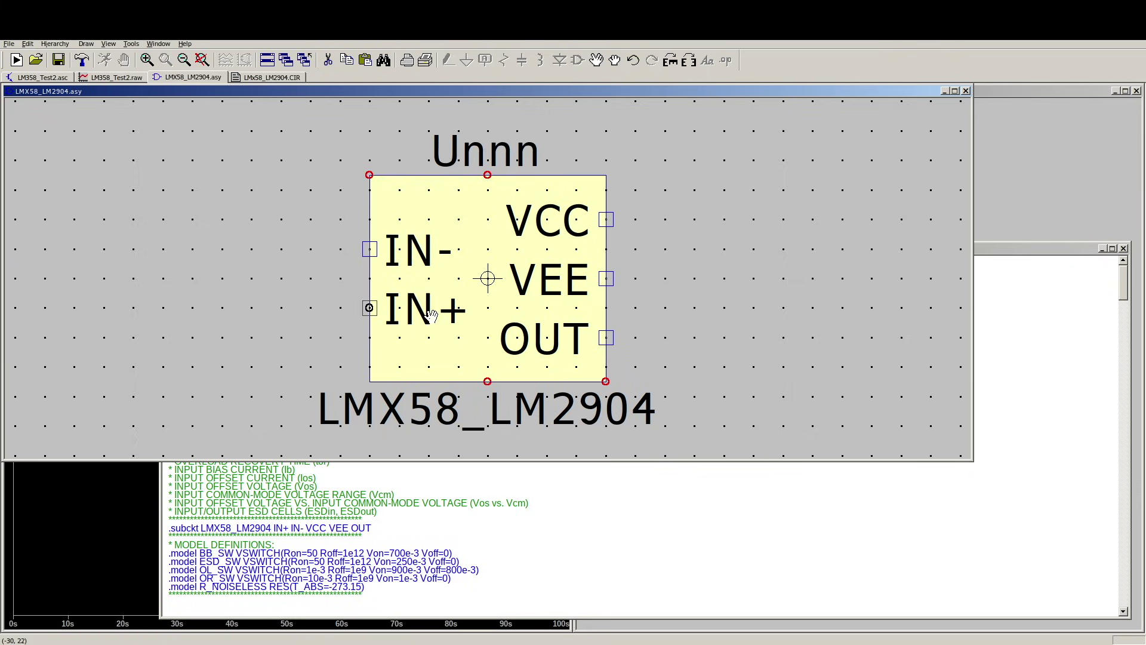
# Relabel the symbol pins: IN- as -, IN+ as +, and VEE as VSS
pyautogui.rightClick(413, 251)
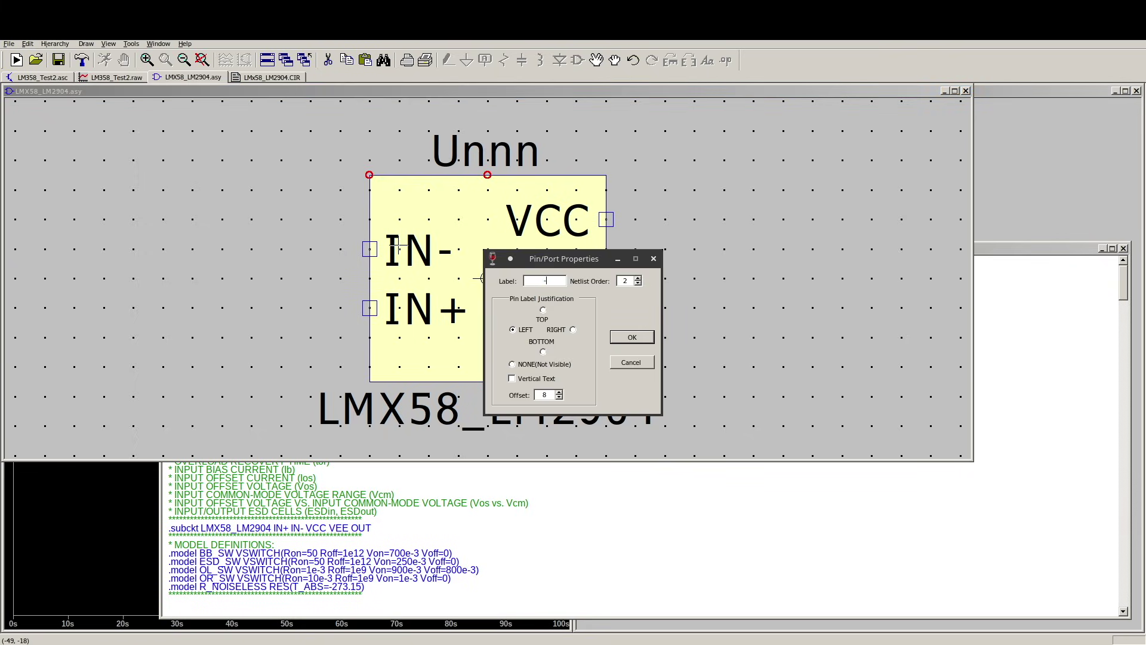
pyautogui.press('Return')
pyautogui.rightClick(420, 308)
pyautogui.write('+')
pyautogui.press('Return')
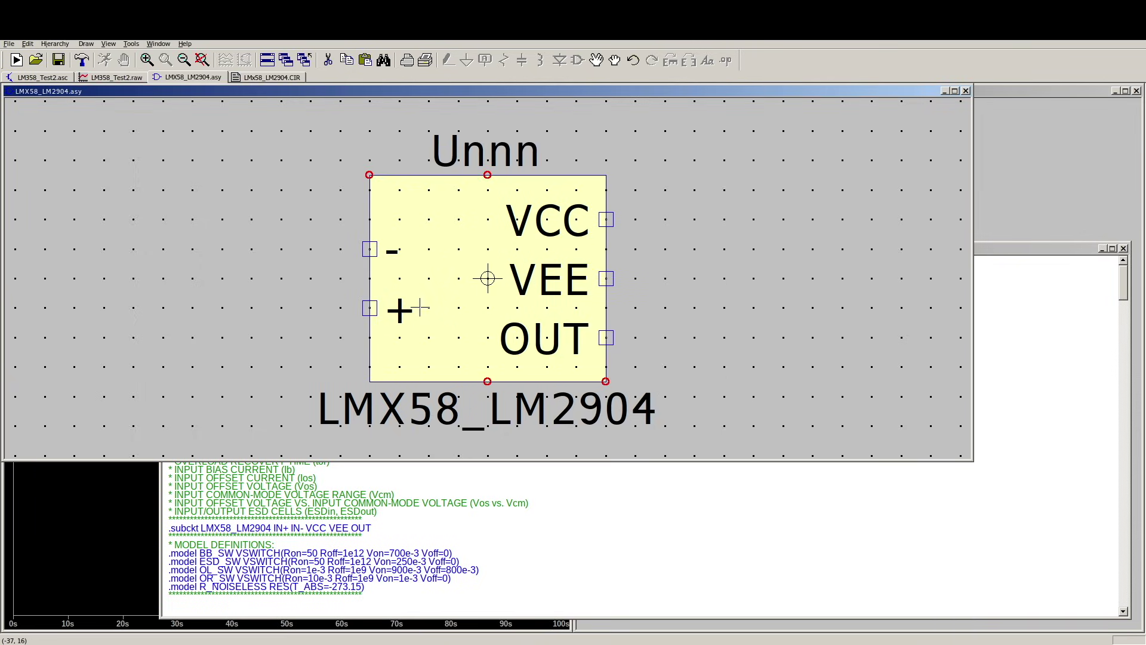
pyautogui.rightClick(555, 276)
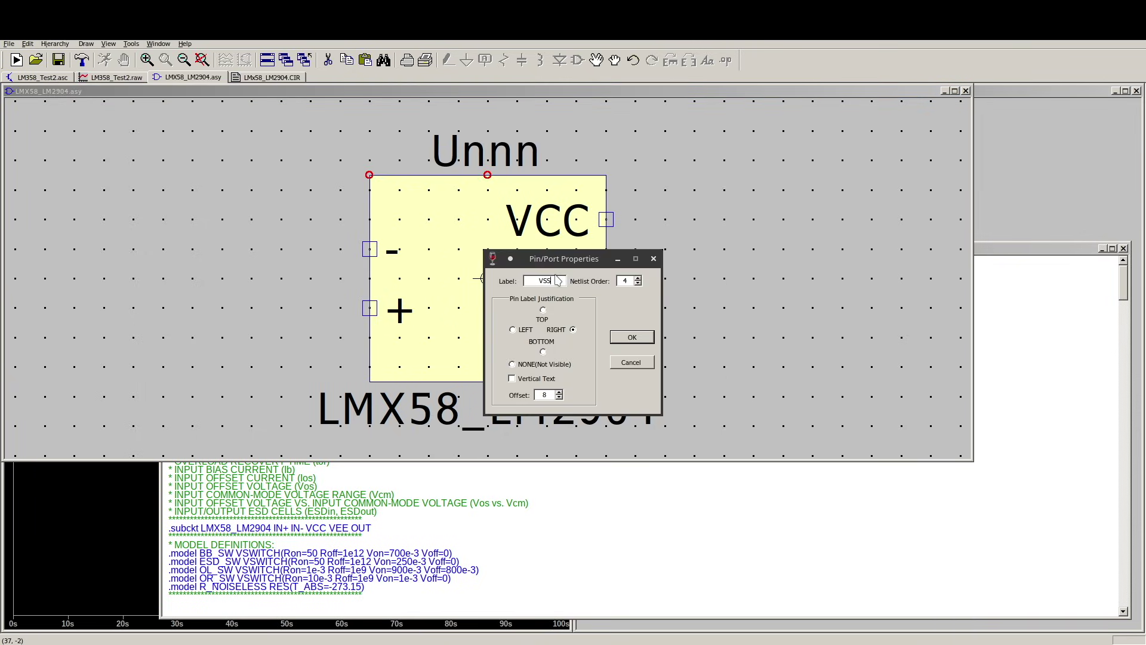
pyautogui.press('Return')
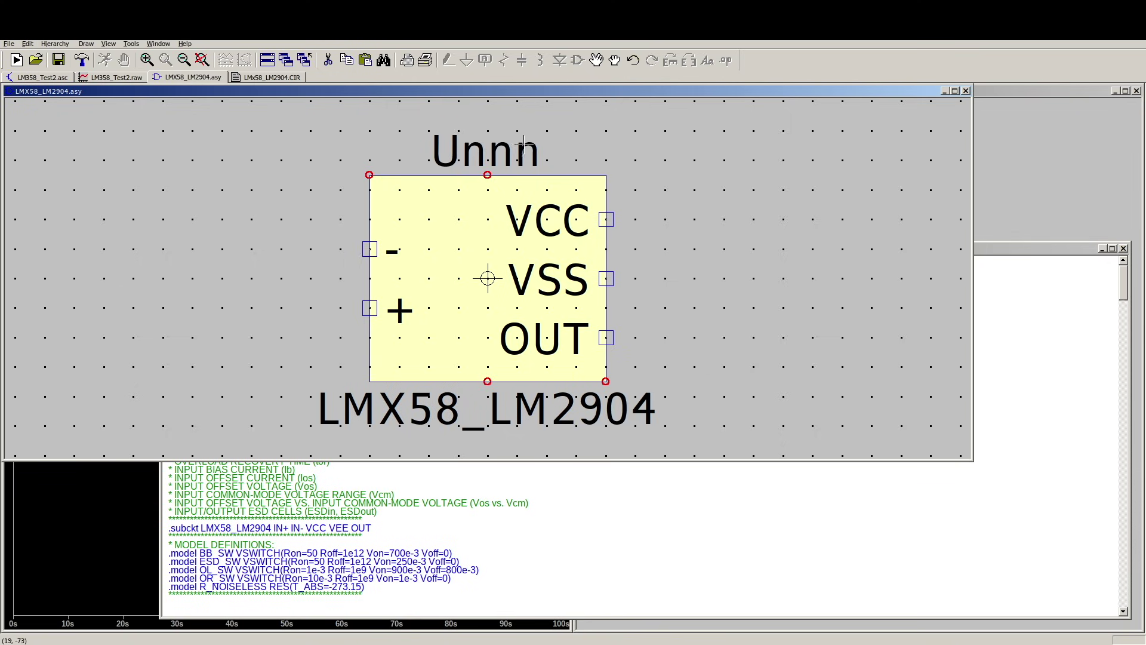
# Close the symbol and the model file, saving changes to the model file
pyautogui.click(966, 91)
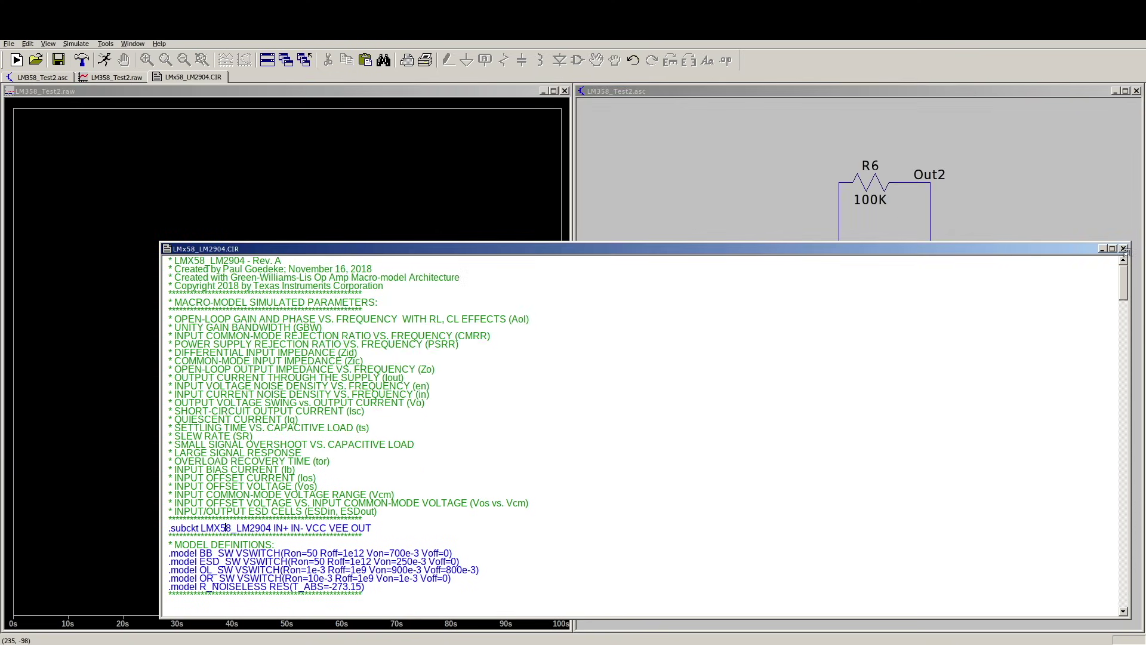
pyautogui.click(1123, 248)
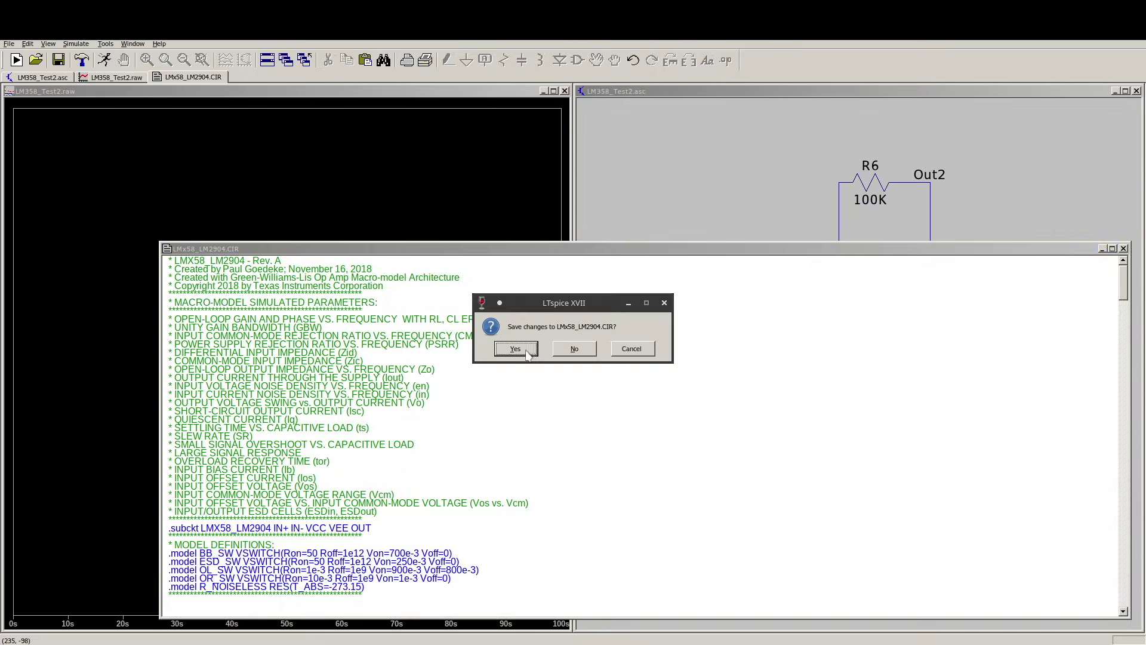
pyautogui.click(527, 352)
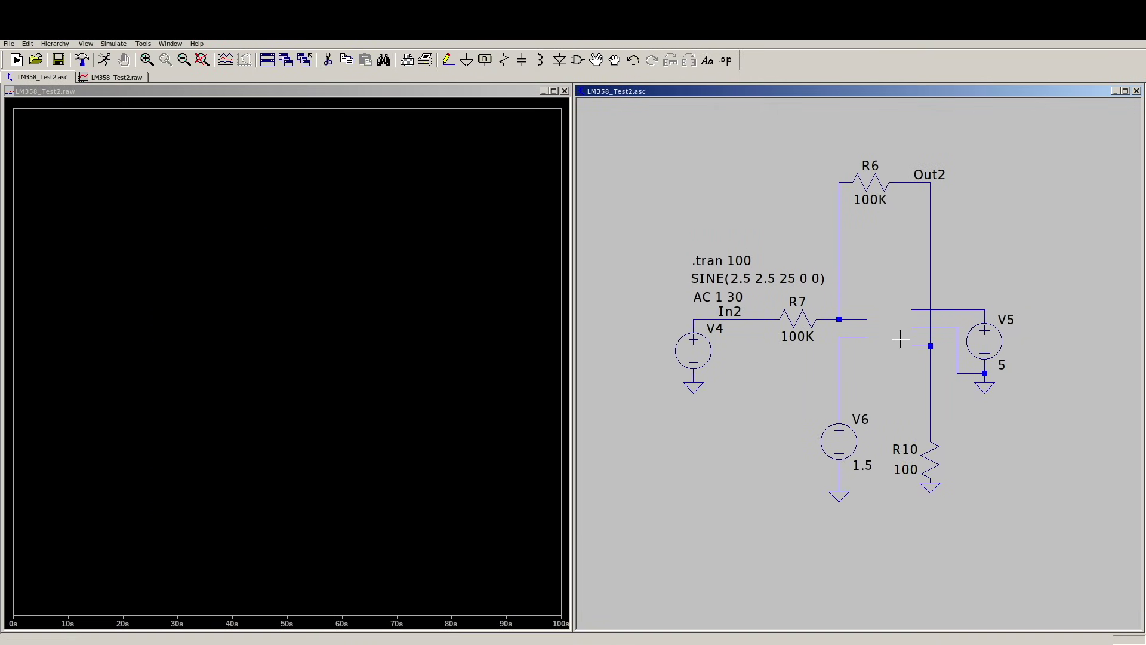
# Choose the LMX58_LM2904 symbol from the [AutoGenerated] component folder for placement
pyautogui.click(580, 61)
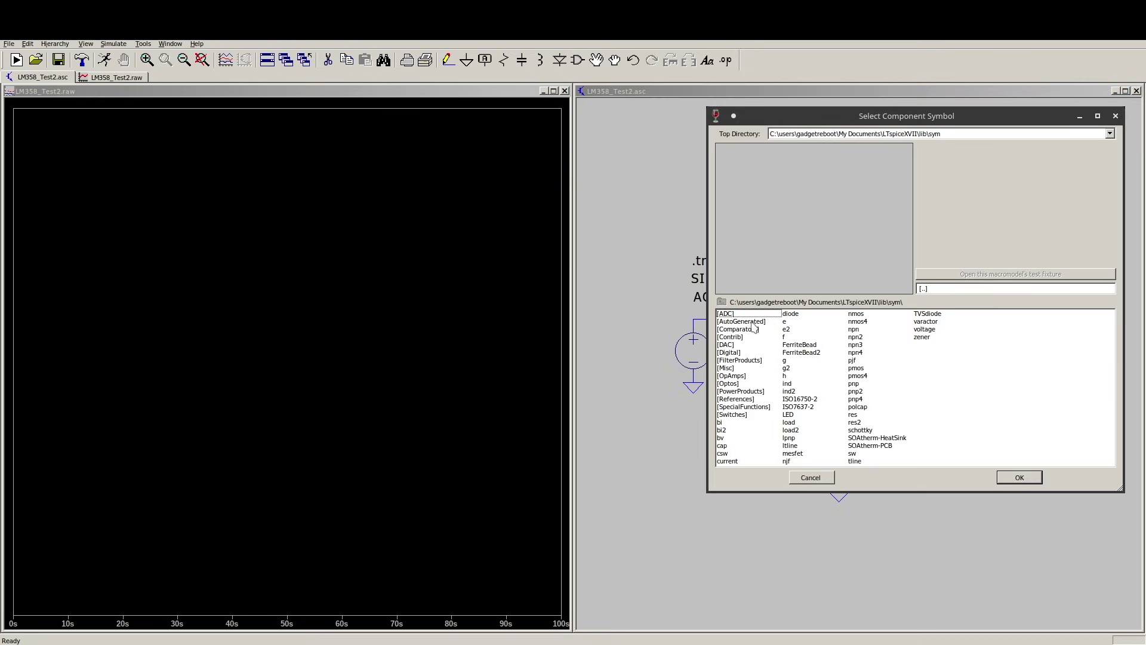
pyautogui.click(748, 322)
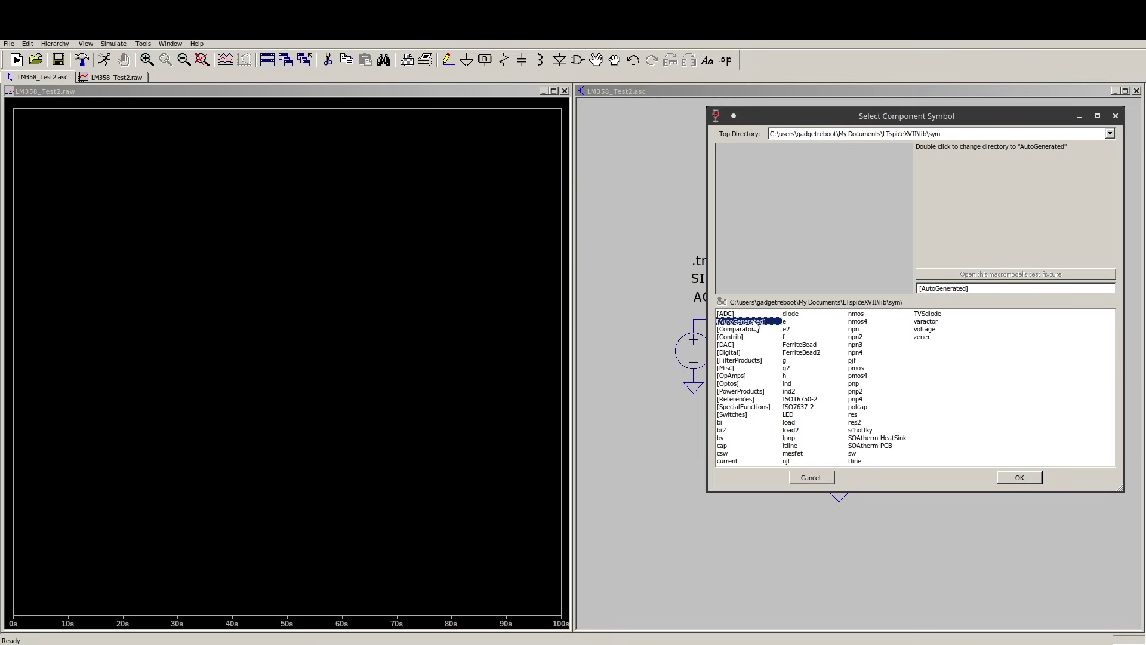
pyautogui.doubleClick(755, 326)
pyautogui.click(730, 323)
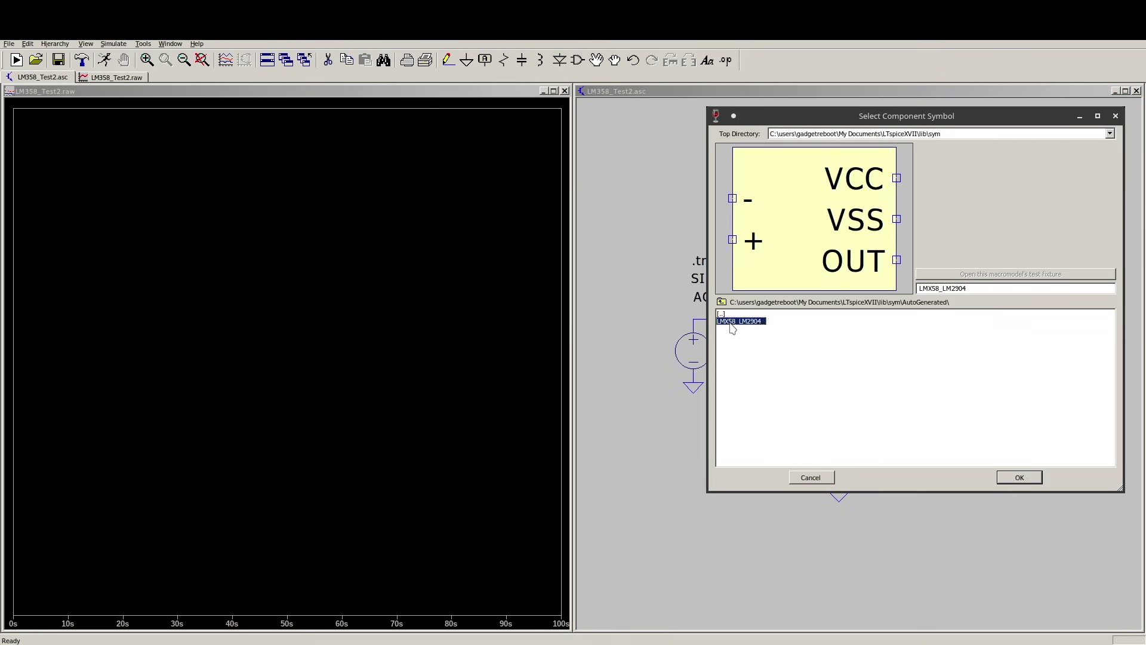
pyautogui.press('Return')
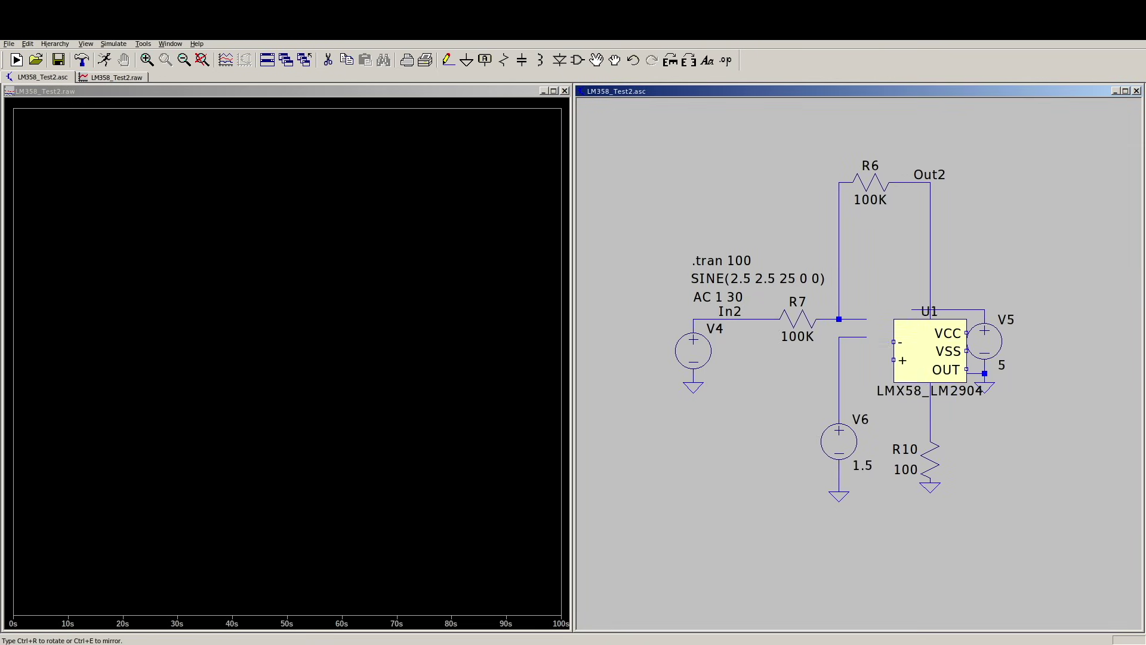